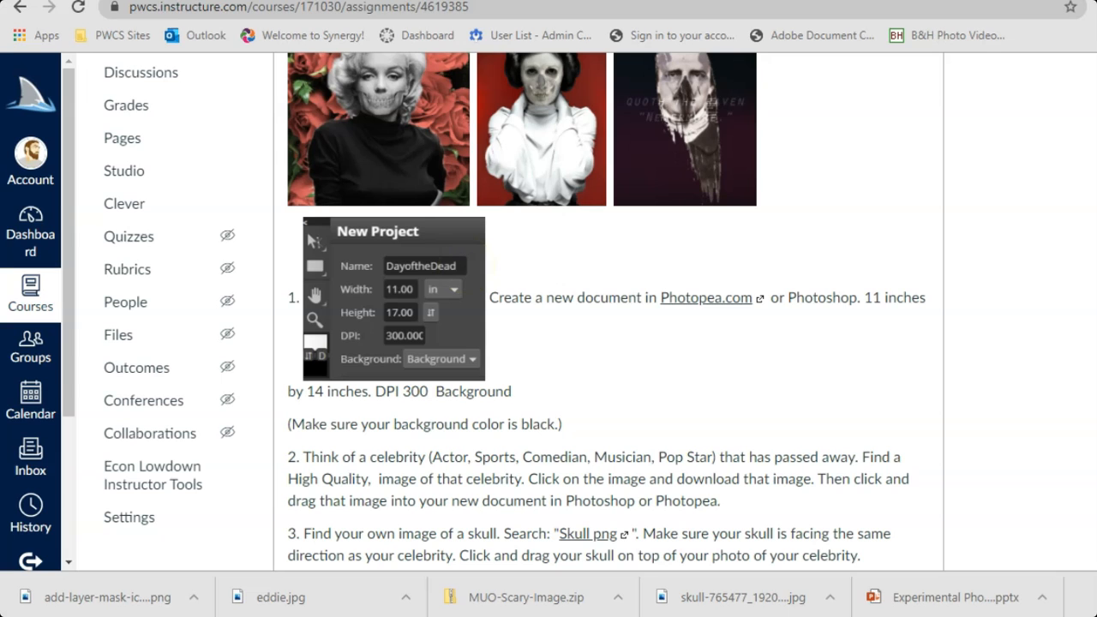
Step: Open Photopea from the assignment page and start a new project named DayoftheDead
click(705, 297)
click(387, 295)
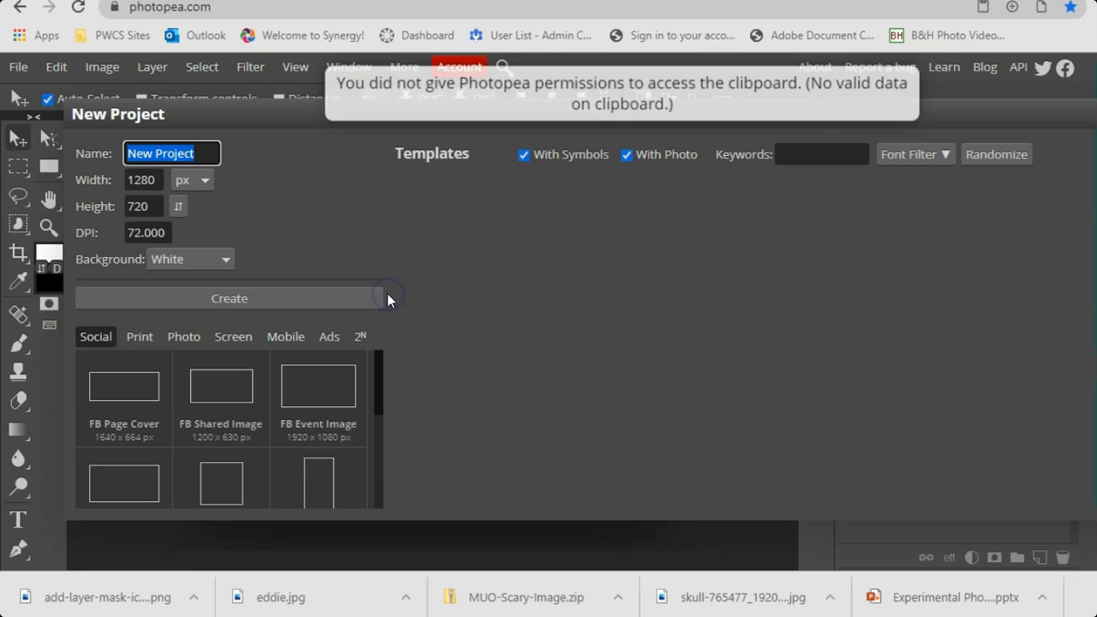
text(Dayof the)
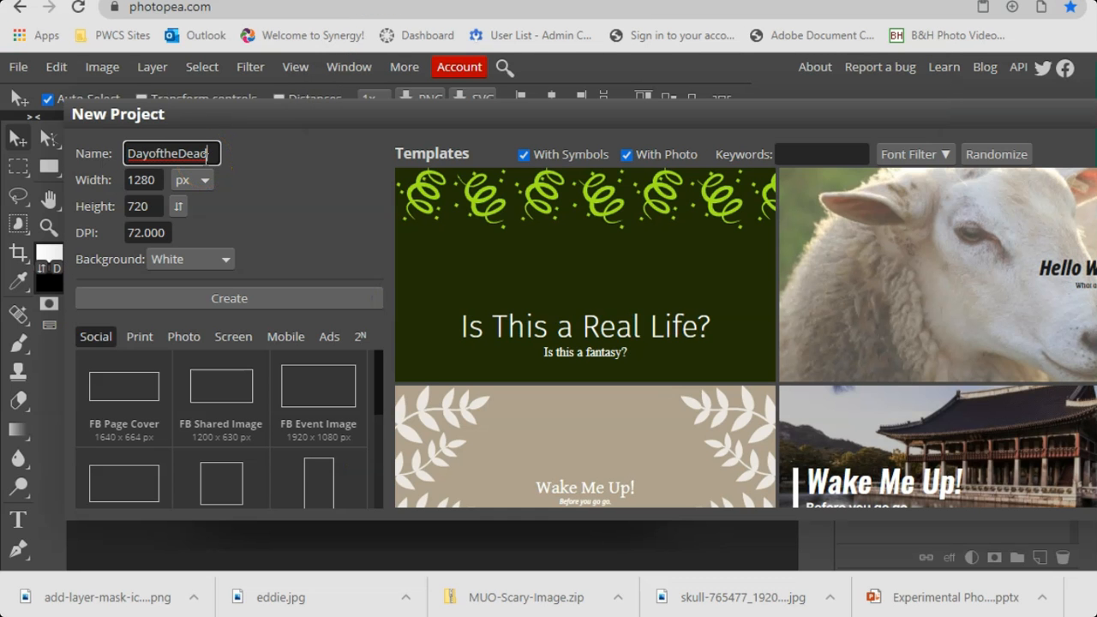
Step: Set the new project's size to 11 inches wide by 17 inches high at 300 DPI
click(205, 180)
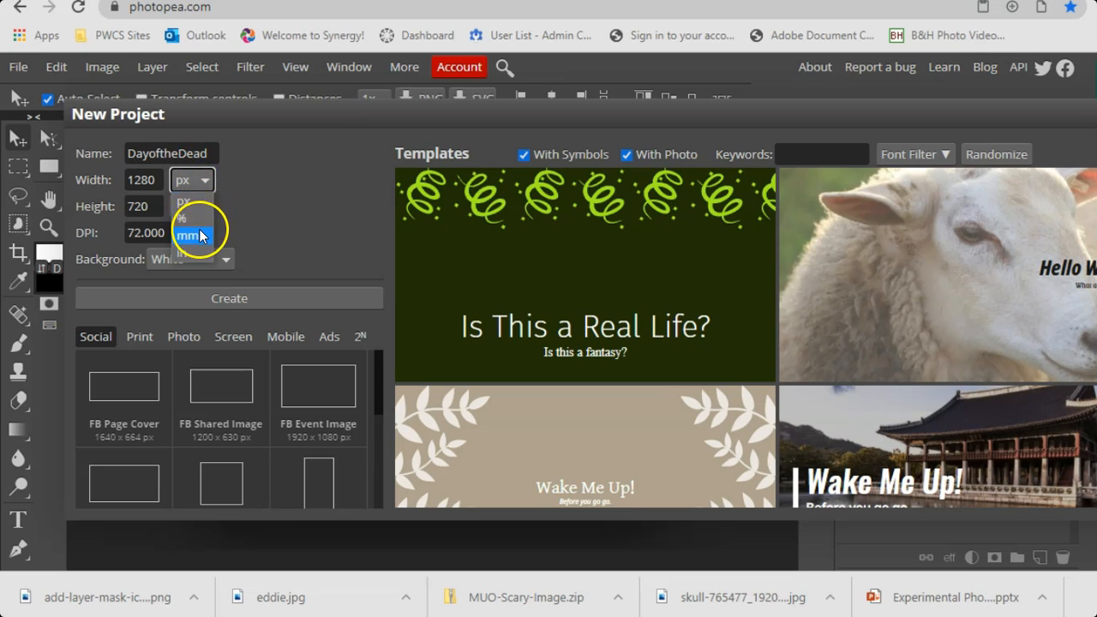
click(183, 253)
text(11)
click(139, 207)
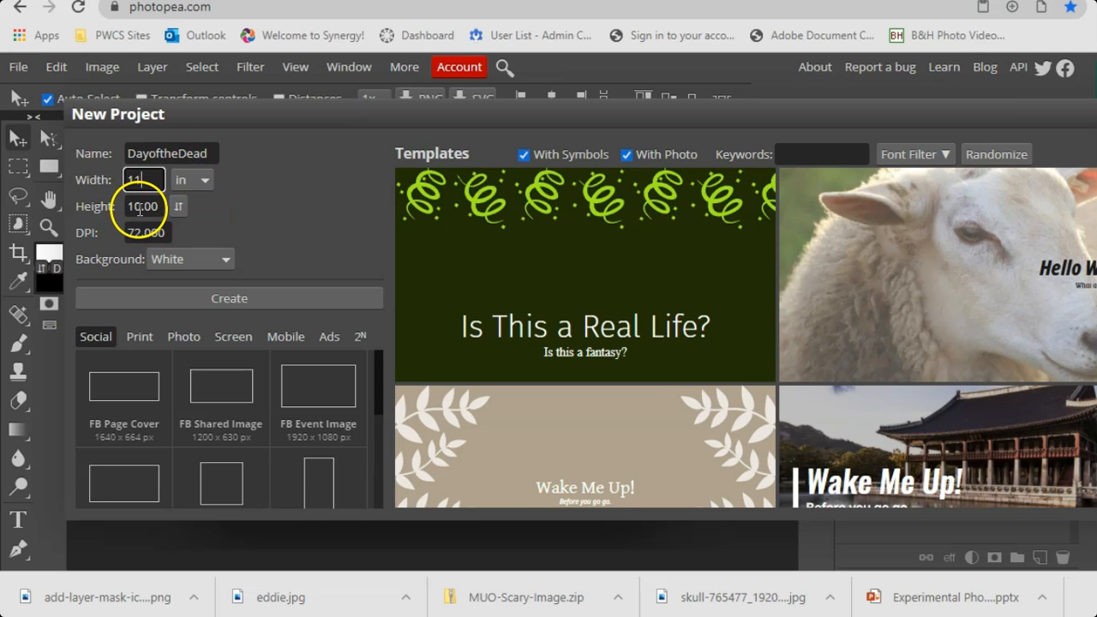
text(17)
drag(129, 232, 171, 241)
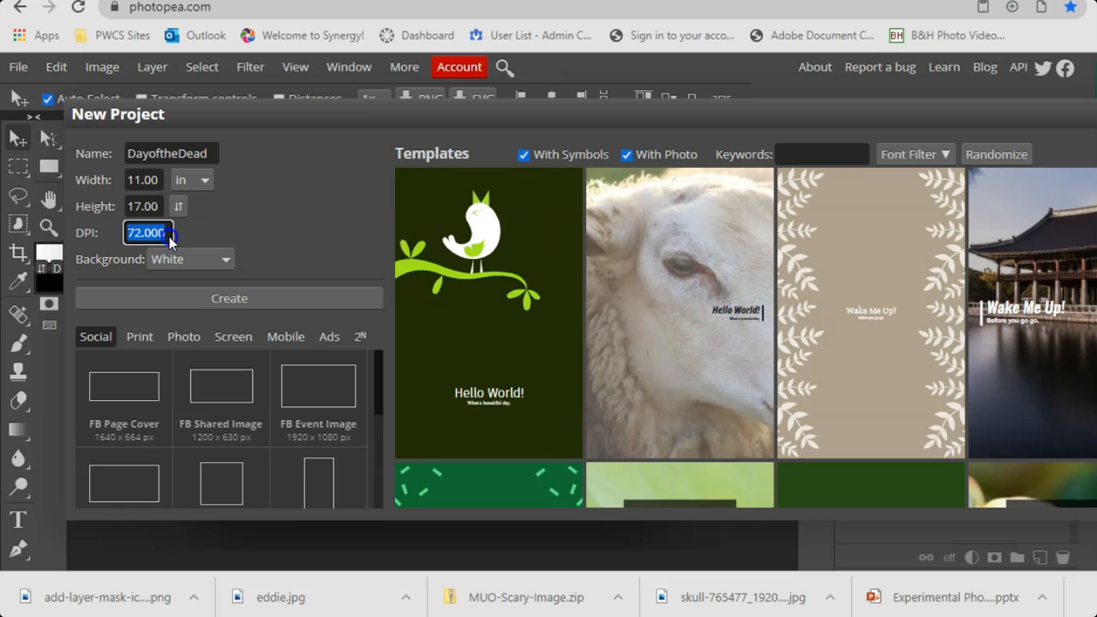
text(300)
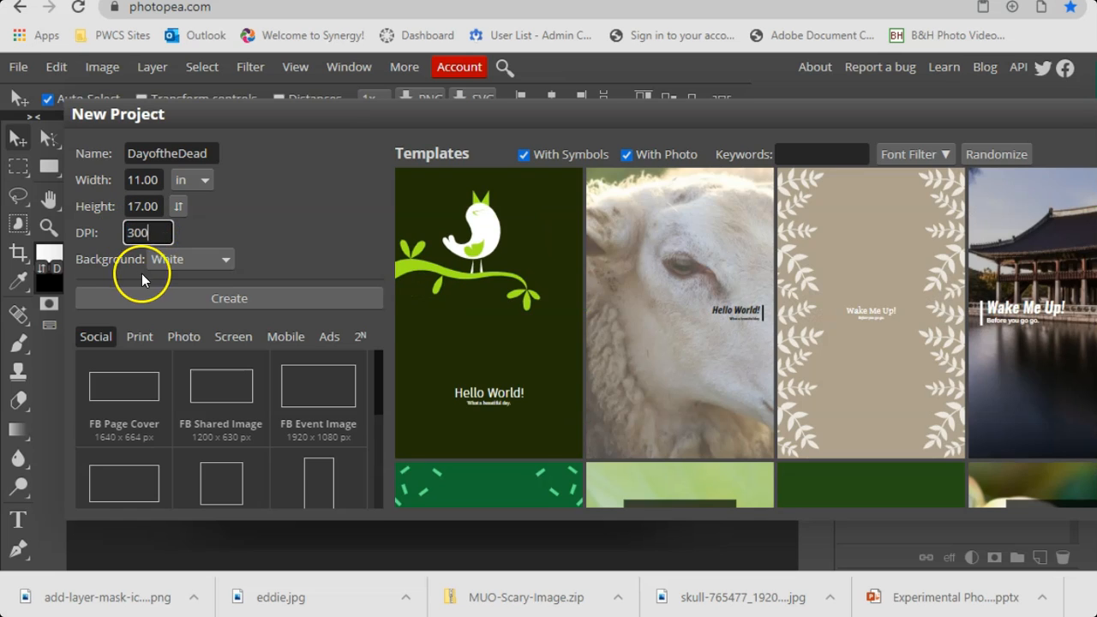
Step: Choose Background as the project's background fill and create the document
click(178, 262)
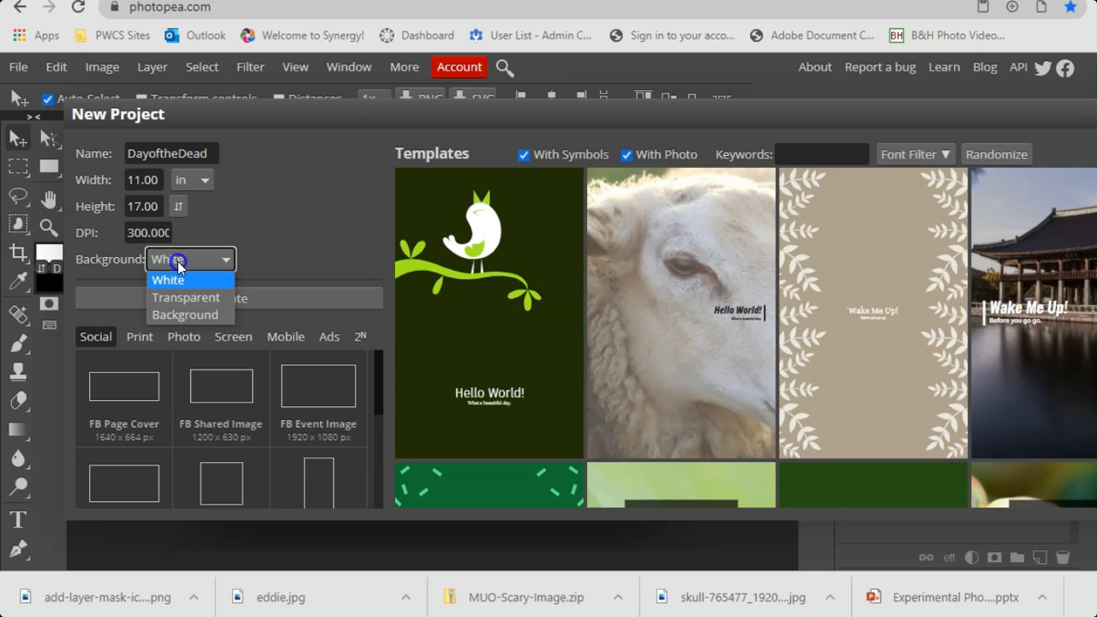
click(178, 311)
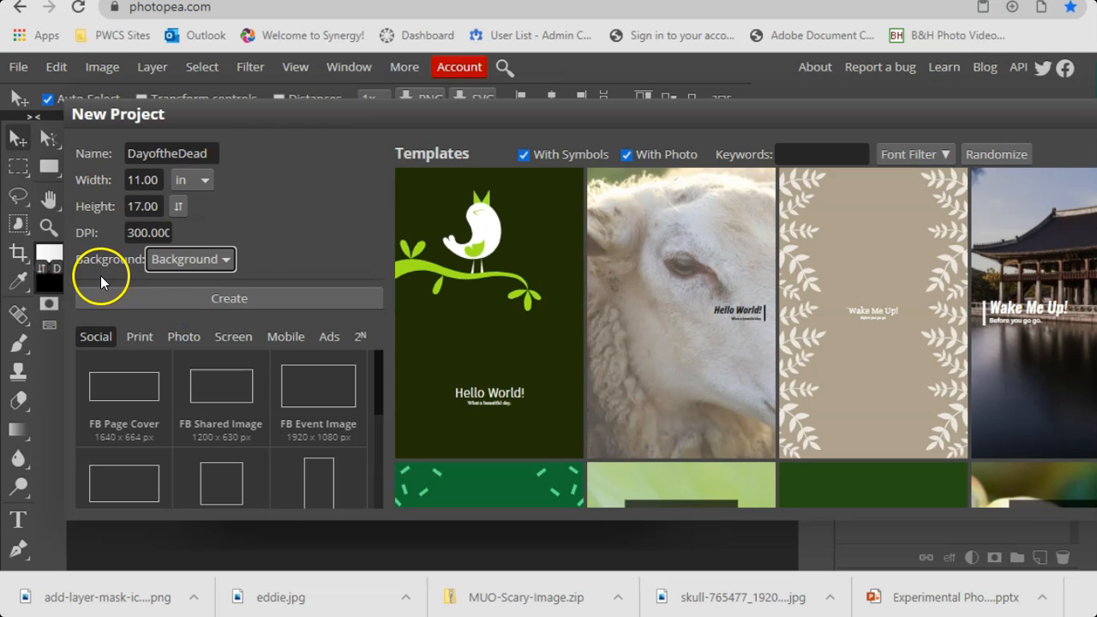
click(53, 291)
click(172, 297)
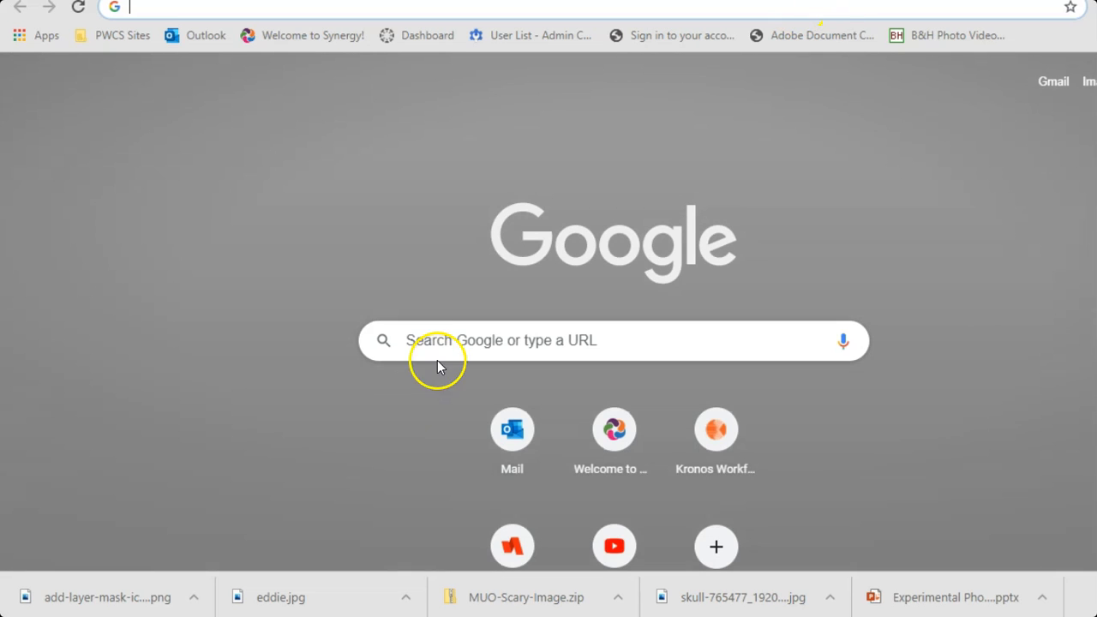
Step: Search Google Images for "dead celebrities"
click(443, 350)
text(dead)
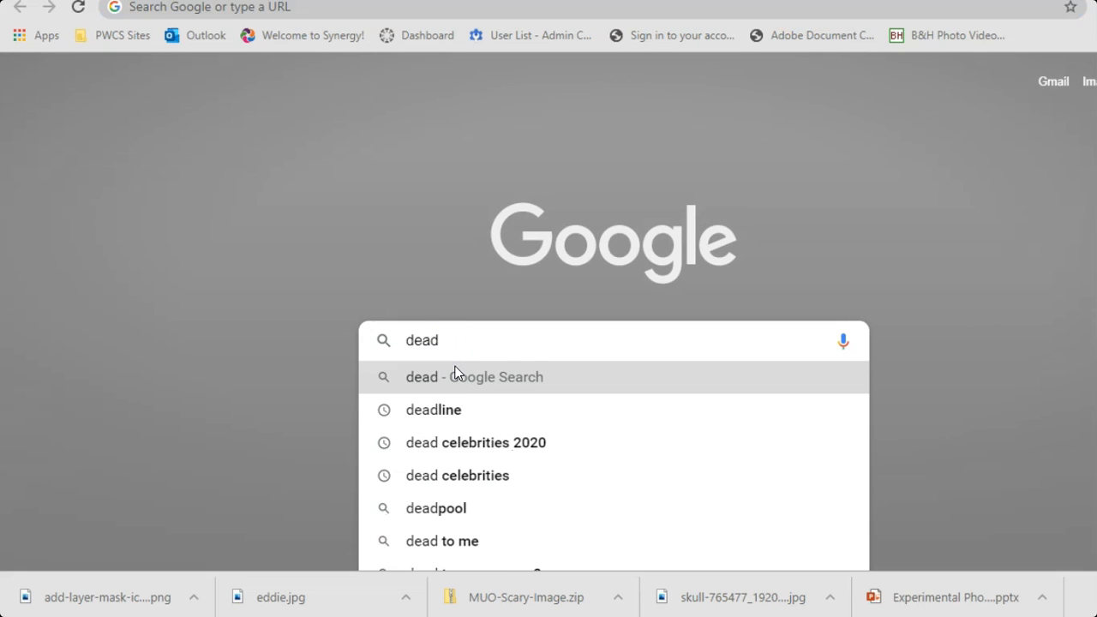
click(456, 474)
click(326, 141)
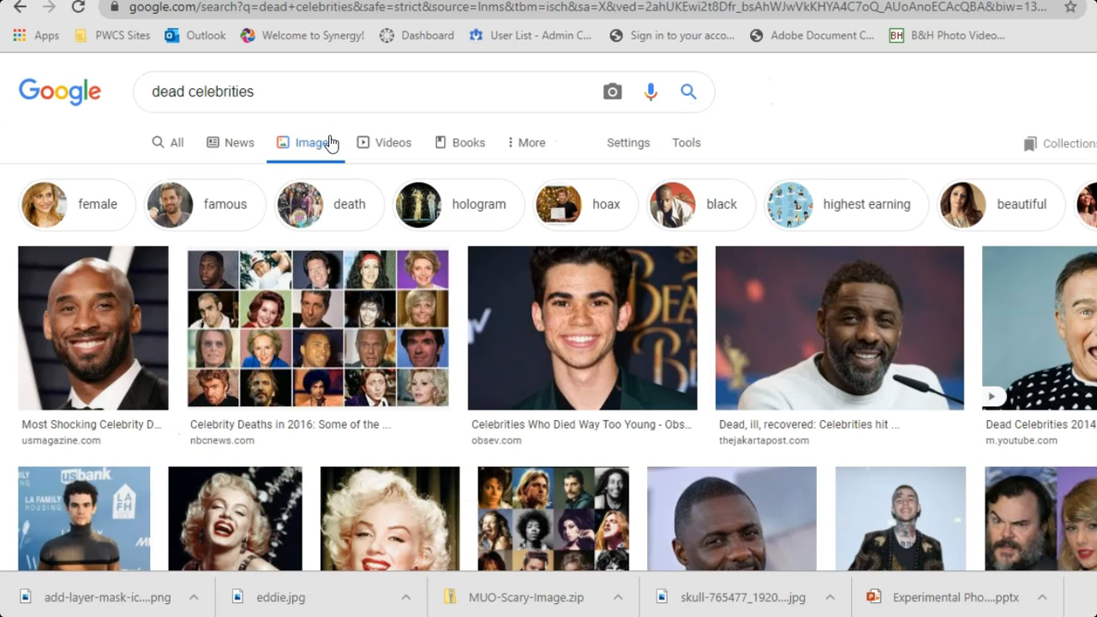
Step: Filter the dead celebrities image results to Large size
click(631, 142)
click(674, 144)
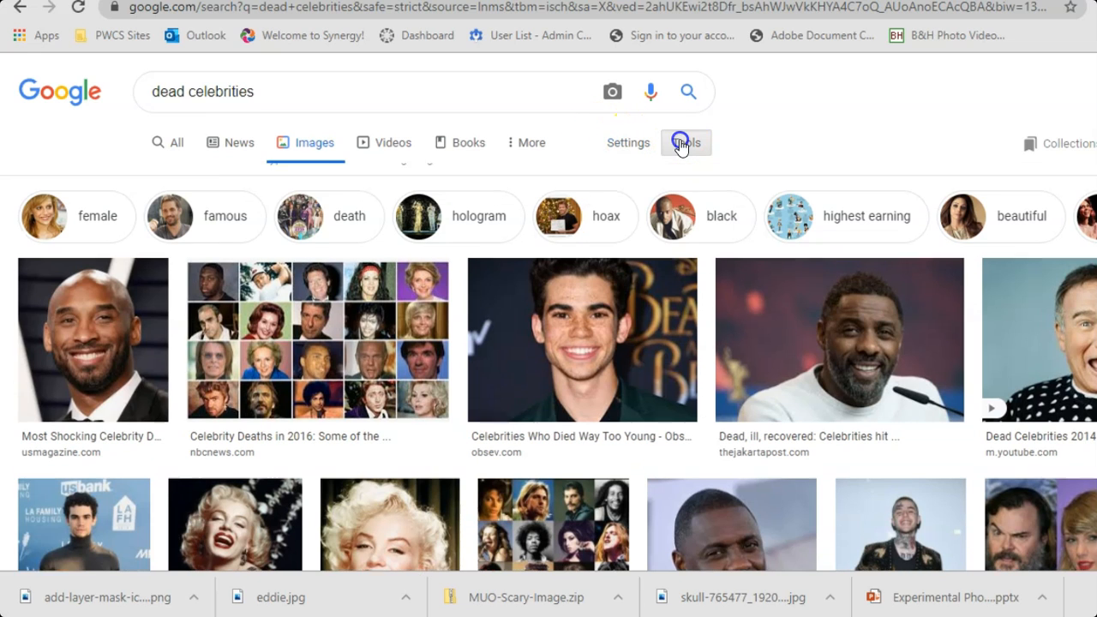
click(170, 176)
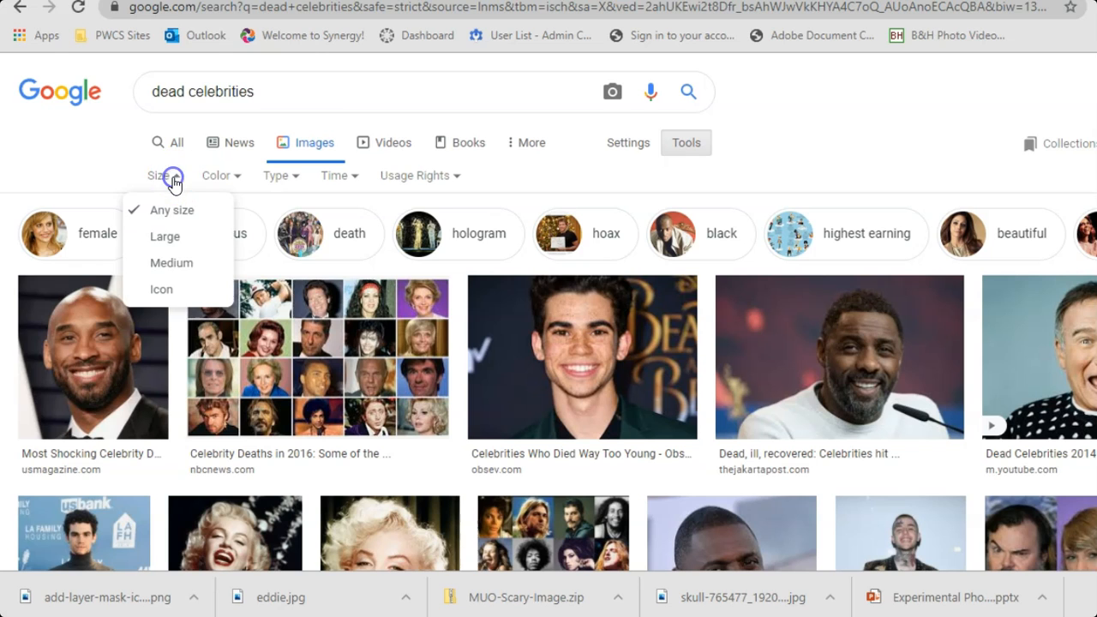
click(182, 237)
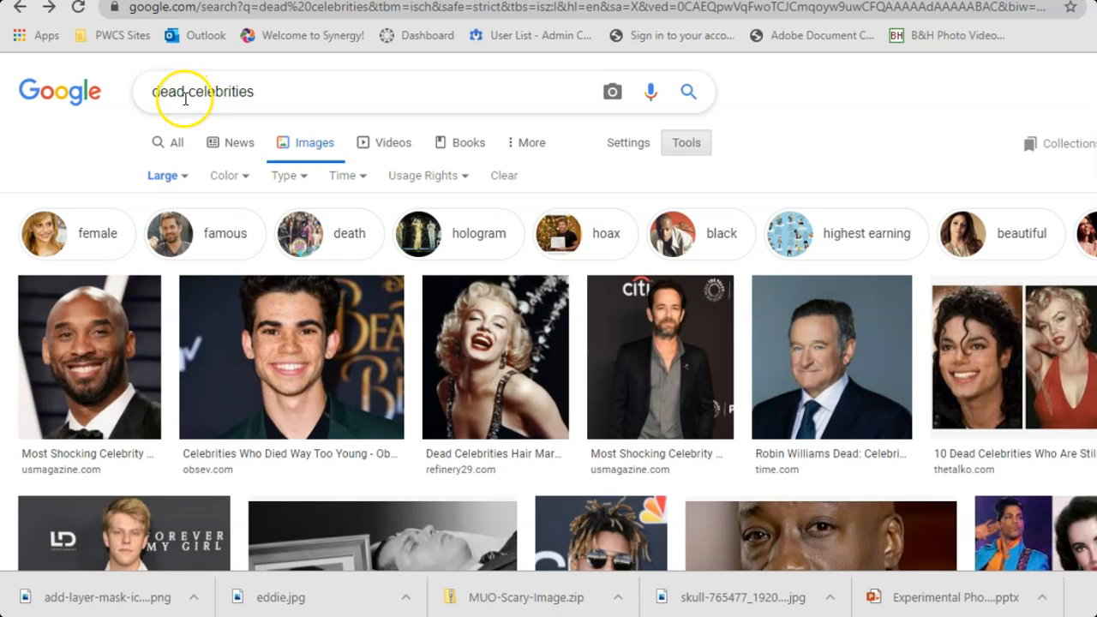
Step: Preview the first man's bow-tie portrait and the Marilyn Monroe photo to check their pixel dimensions
click(95, 360)
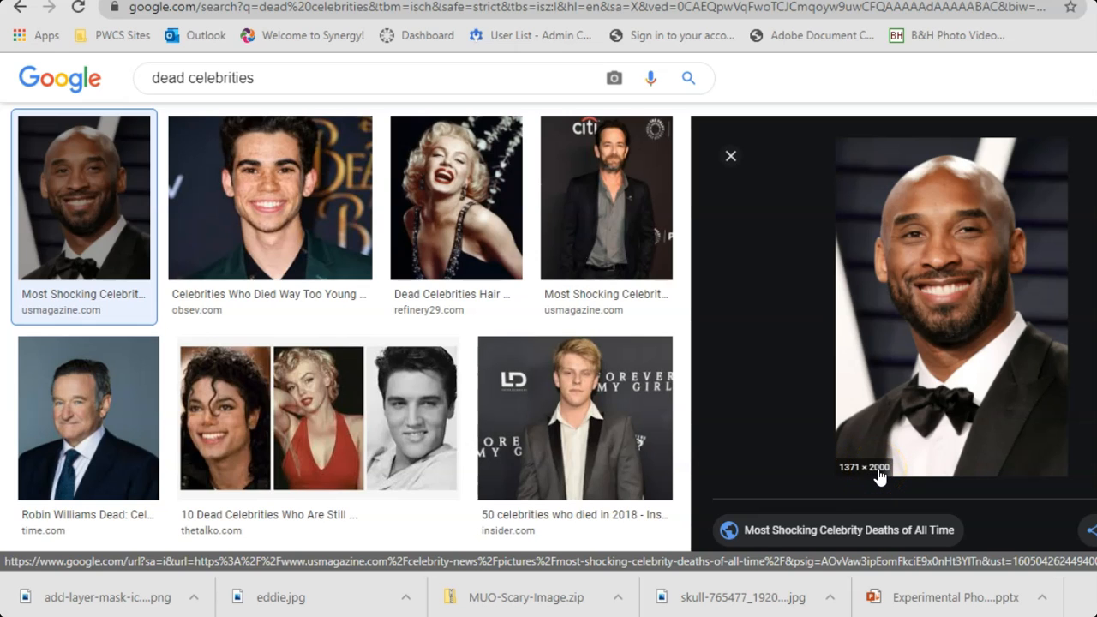
click(876, 413)
click(502, 196)
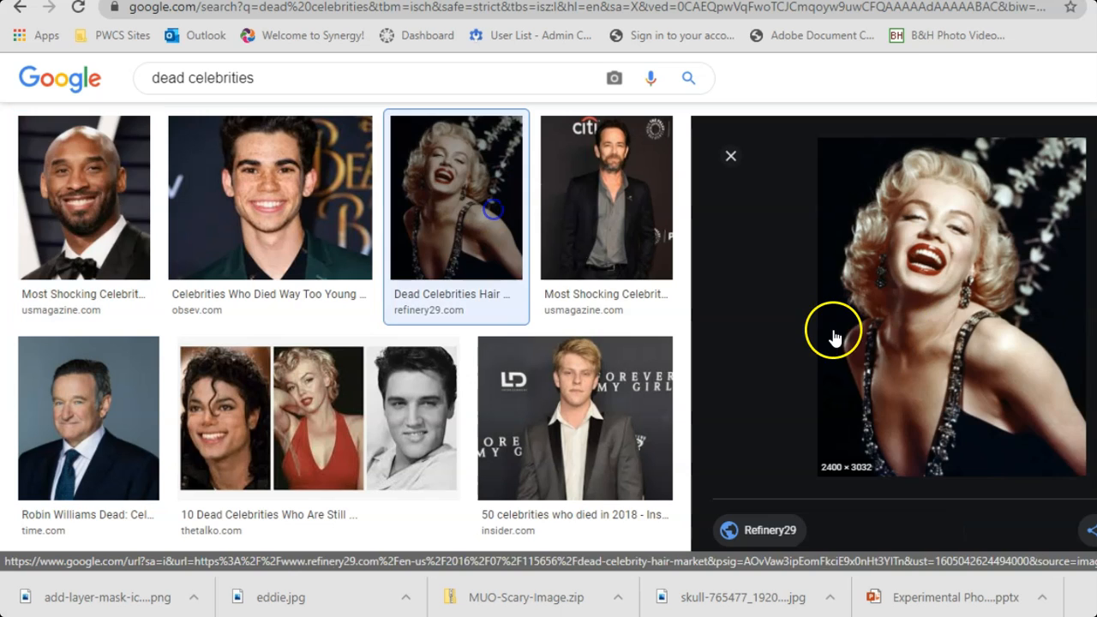
Step: Reset the image results' size filter to Any size
scroll(347, 244, up, 2)
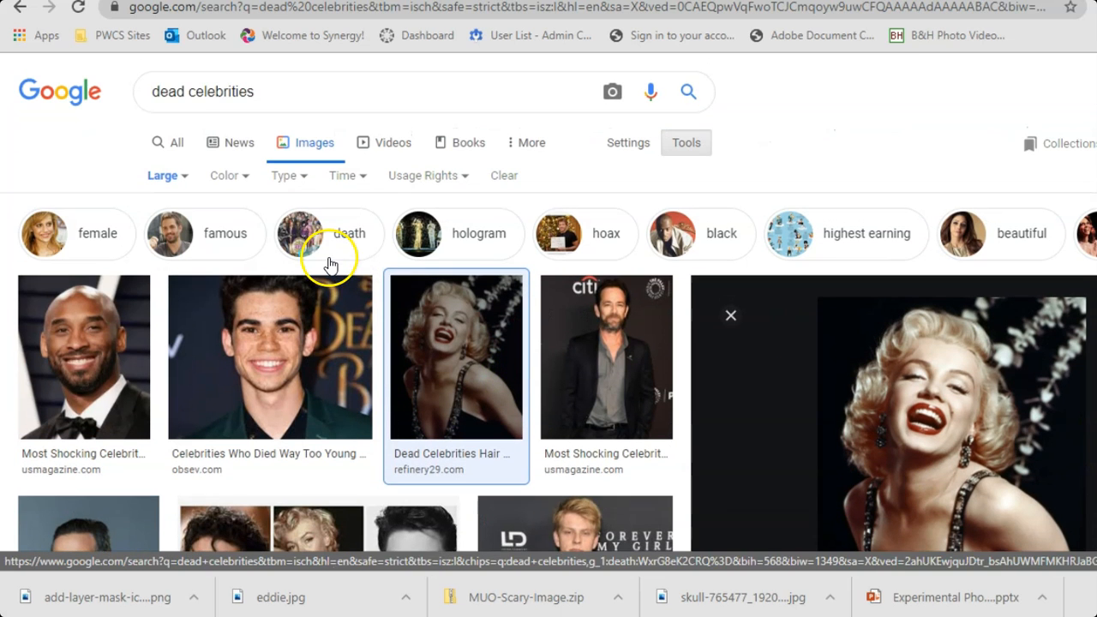
click(183, 178)
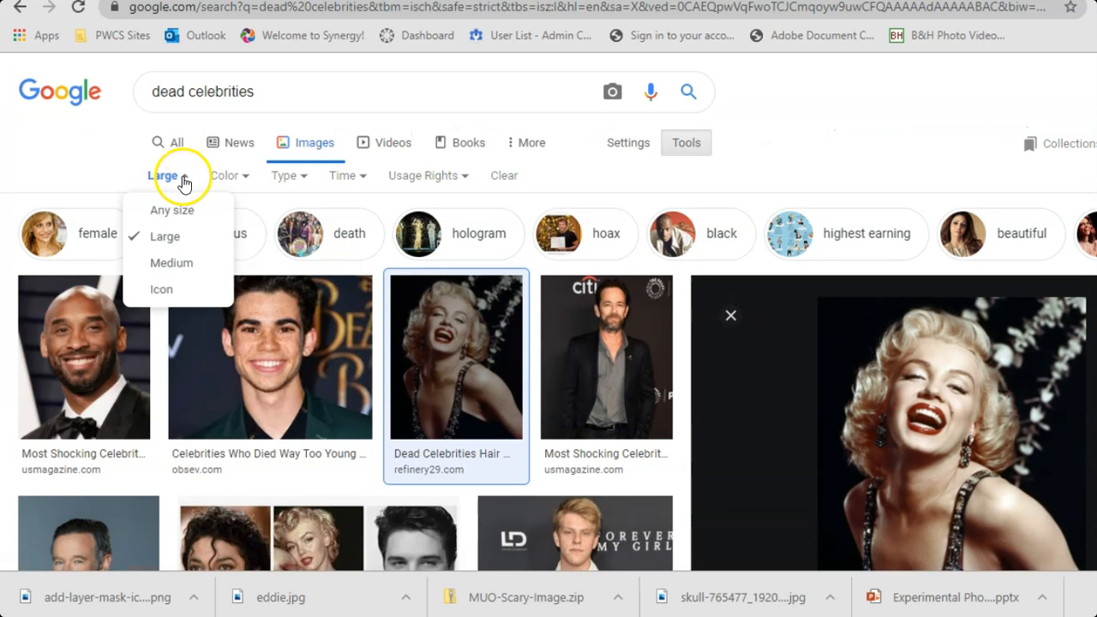
click(185, 211)
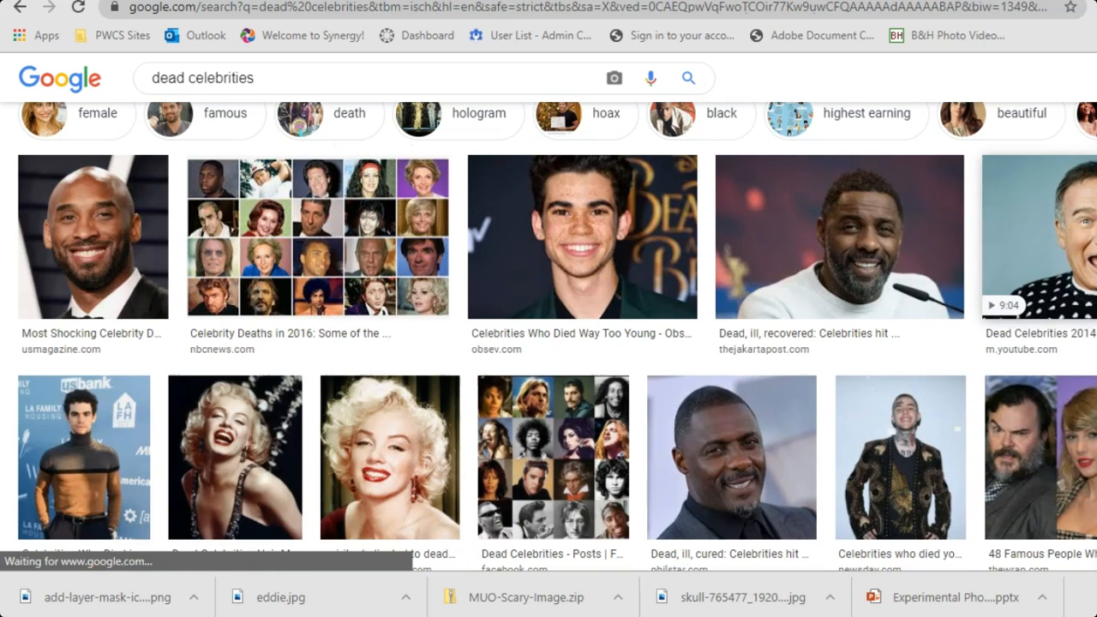
Step: Browse the Eddie Van Halen portrait results for a suitable front-facing photo
click(994, 299)
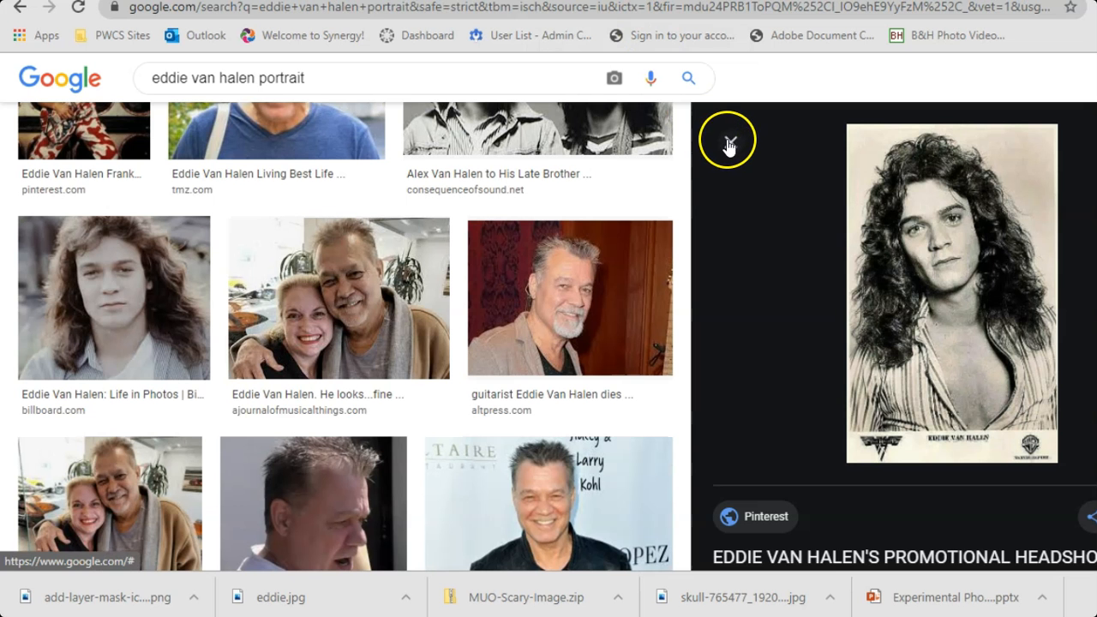
click(729, 145)
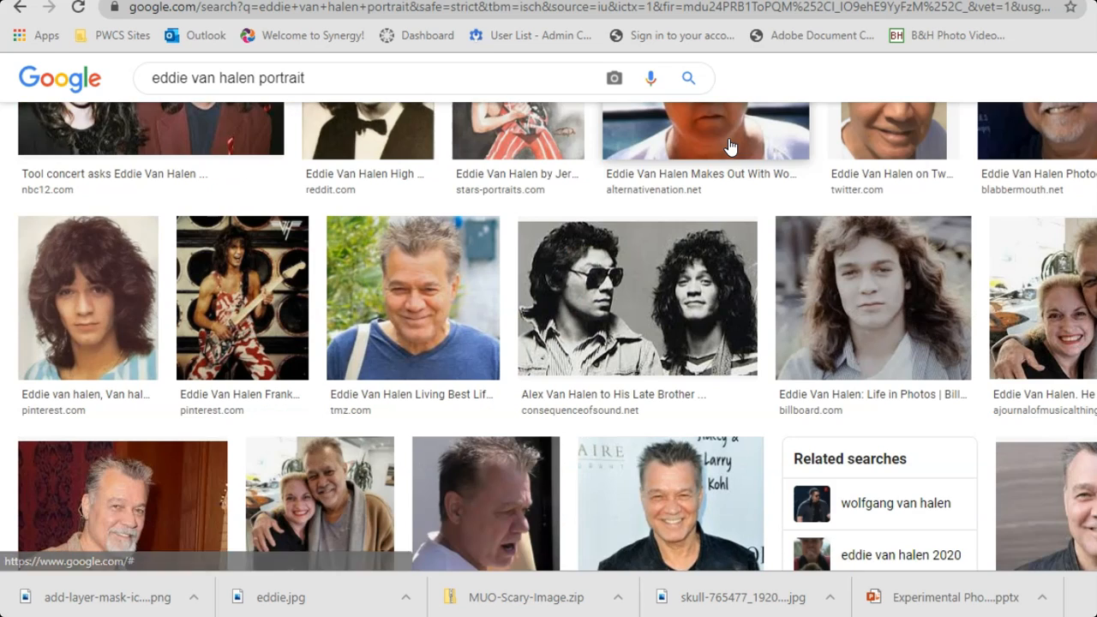
scroll(700, 239, up, 1)
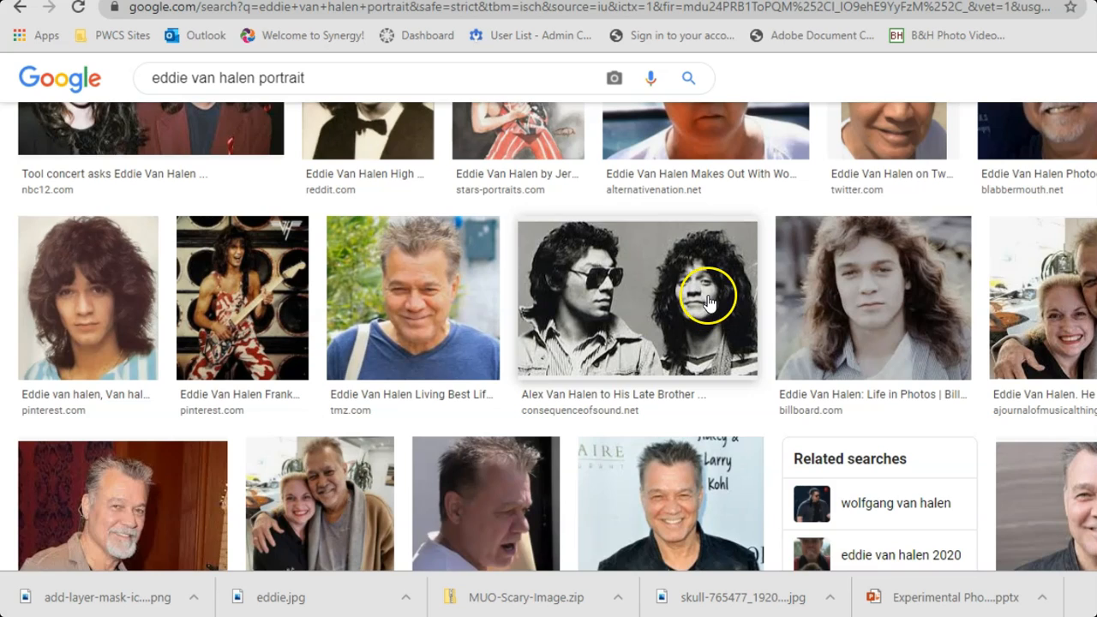
scroll(698, 293, up, 1)
scroll(698, 293, up, 5)
scroll(698, 293, down, 4)
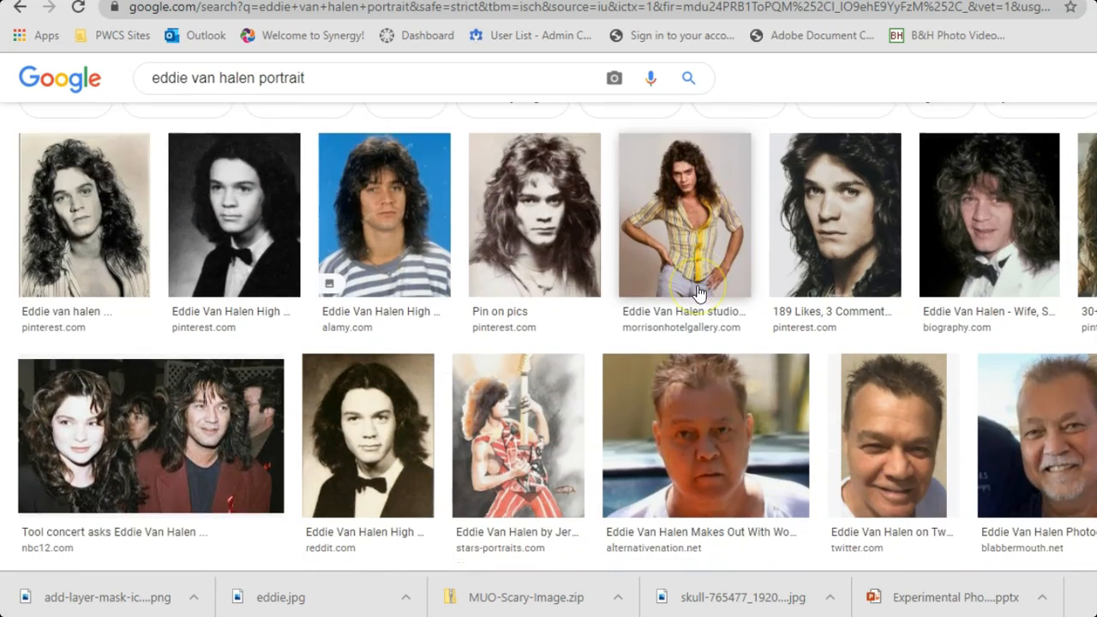
scroll(698, 293, down, 10)
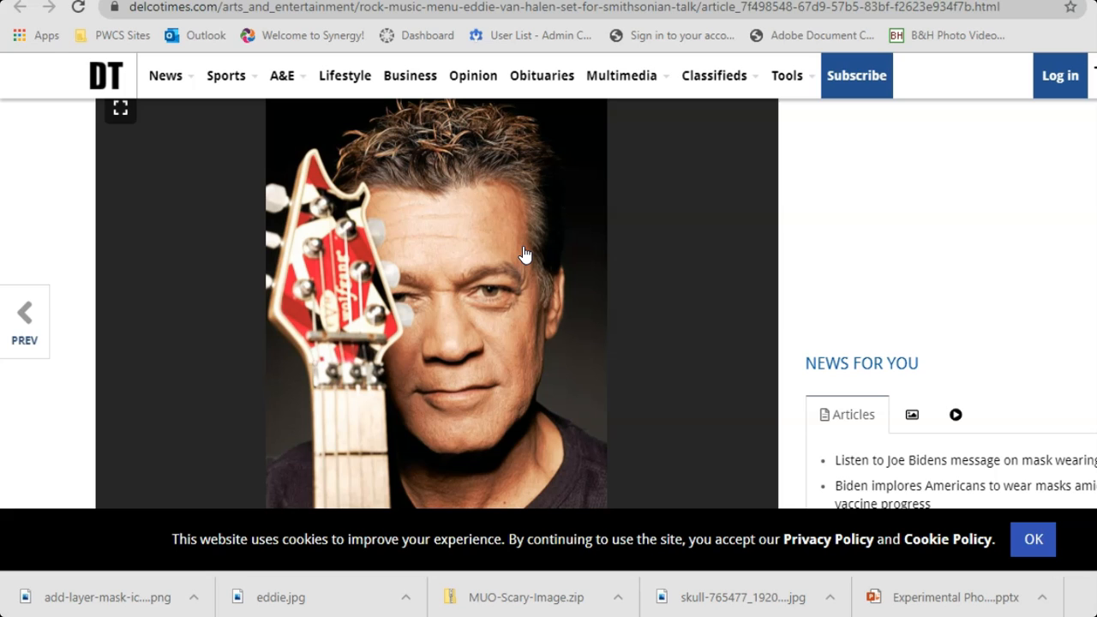
Step: Save the Eddie Van Halen guitar portrait as a JPEG named eddiev in the Pictures folder
right_click(496, 250)
click(517, 286)
text(eddiev)
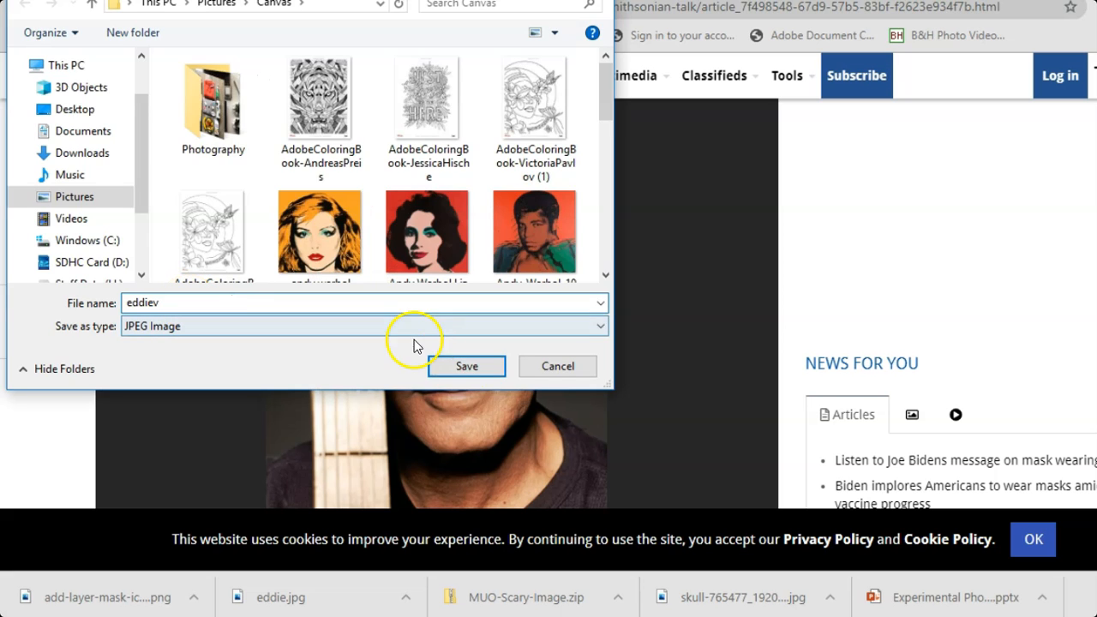
click(108, 199)
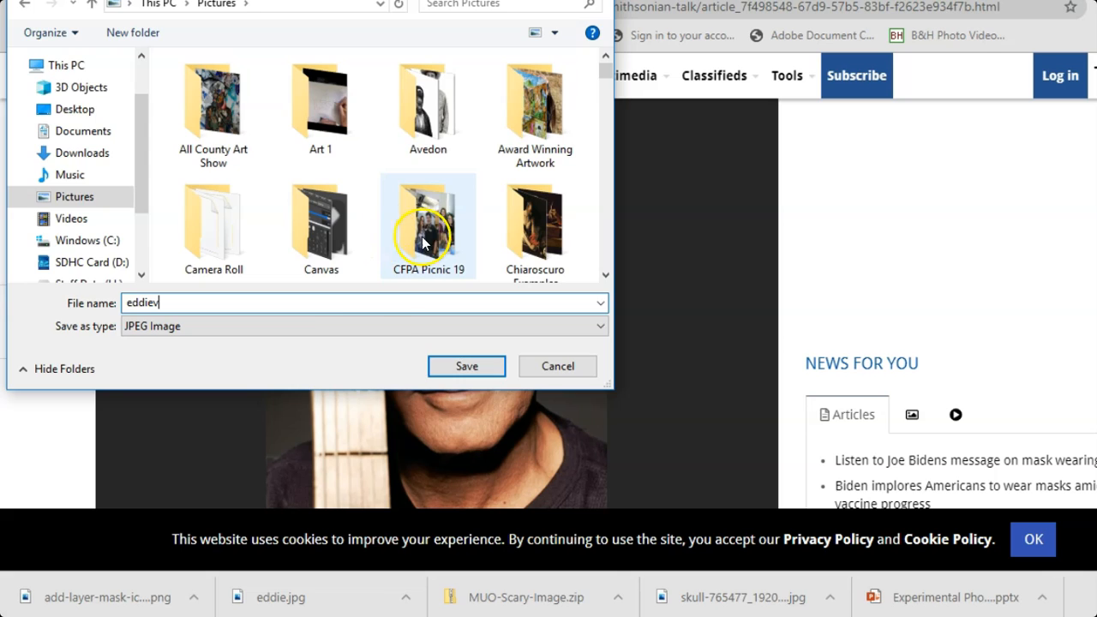
key(Return)
Step: Switch to Photopea and place eddiev.jpg in the document, scaled to 440% and moved down to the canvas's bottom edge
key(ctrl+Tab)
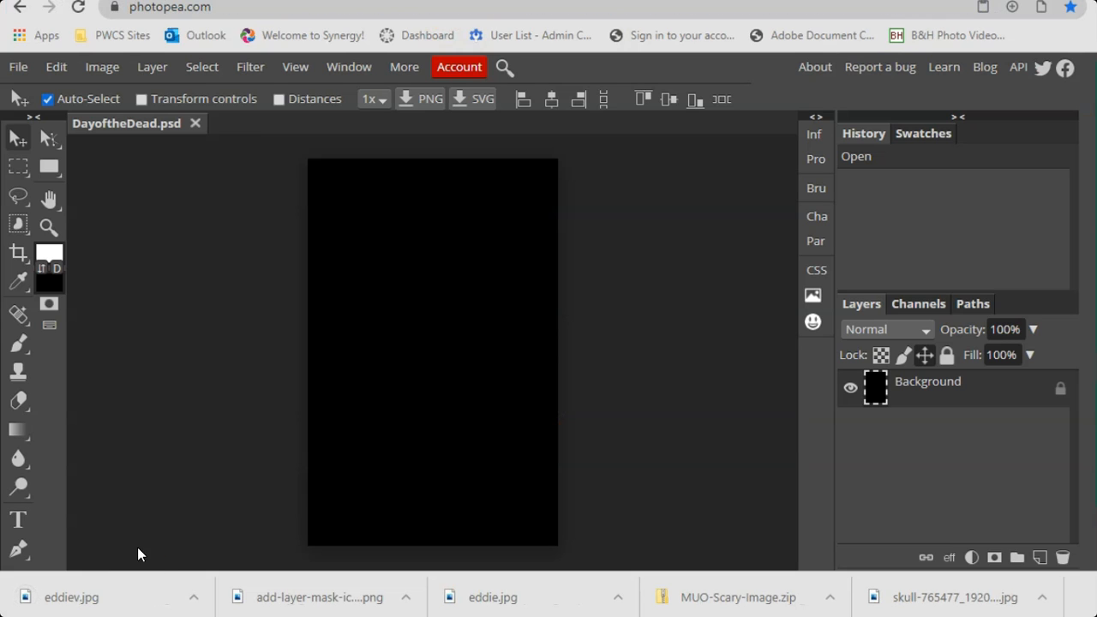
drag(118, 597, 385, 399)
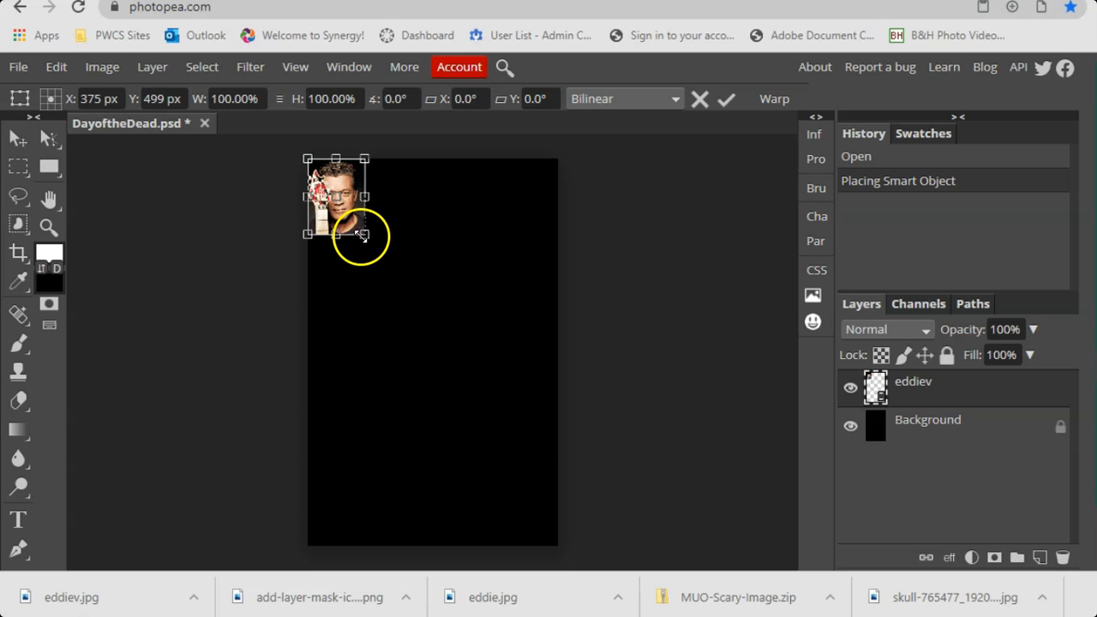
drag(363, 235, 433, 340)
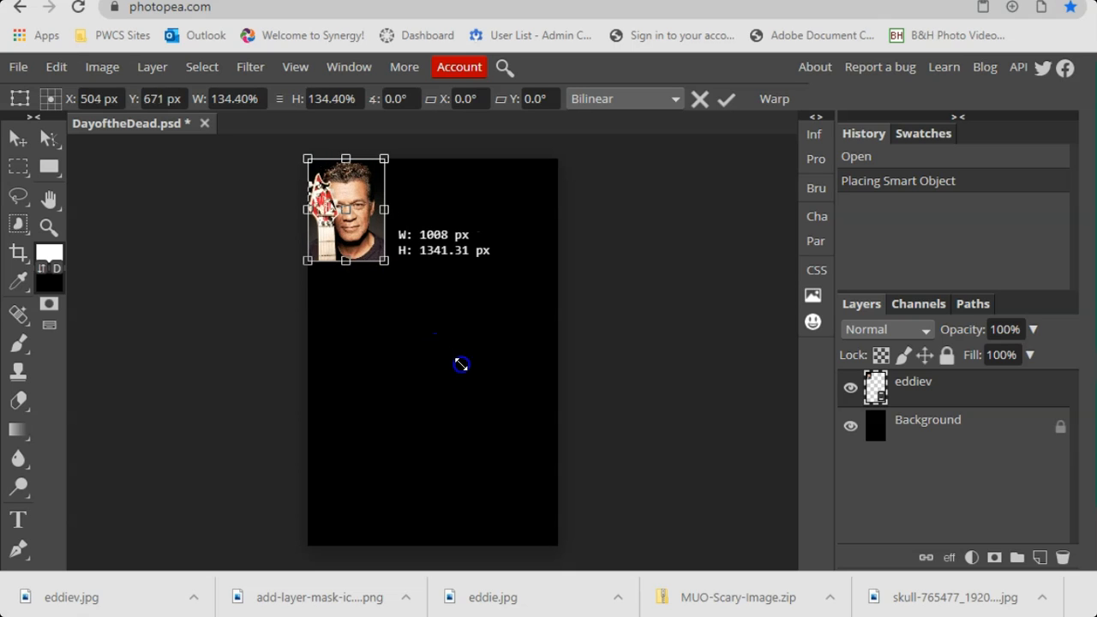
drag(470, 375, 559, 516)
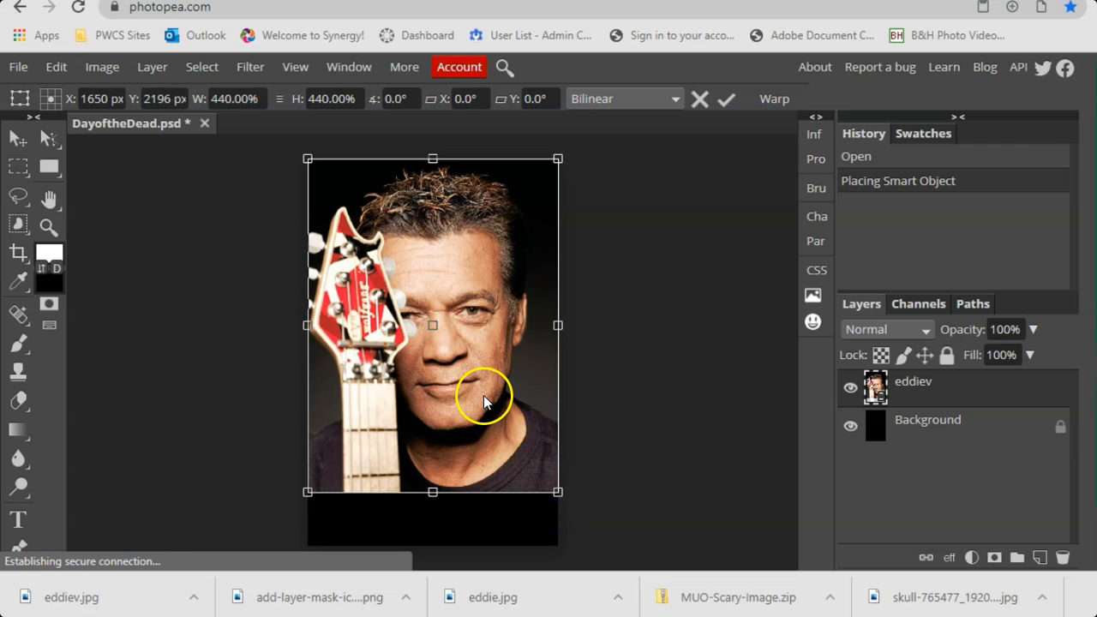
drag(485, 390, 489, 444)
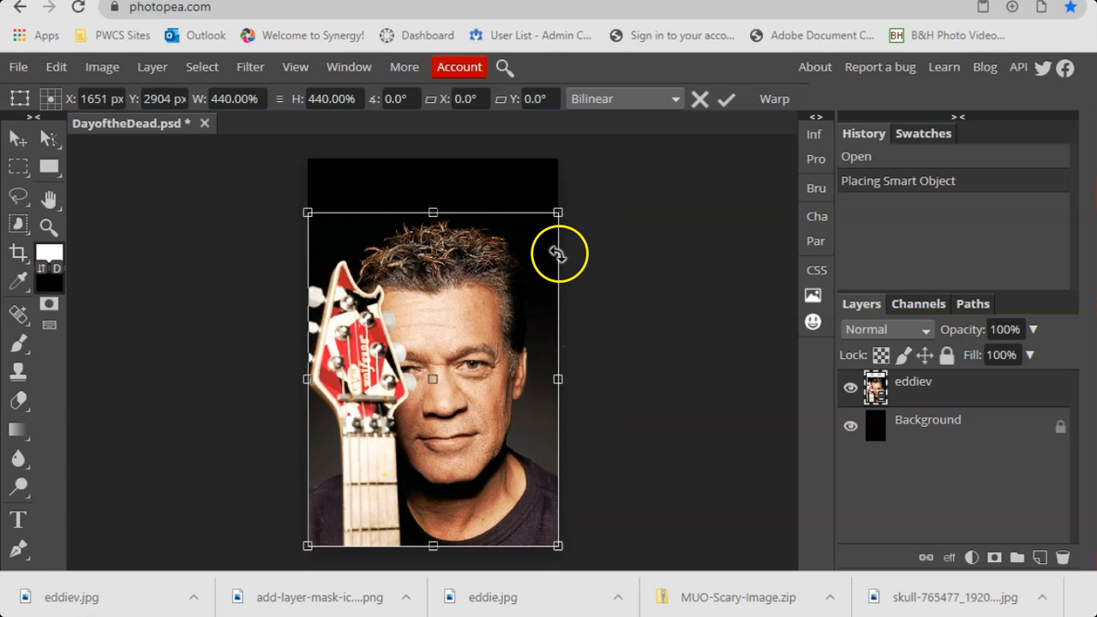
click(727, 102)
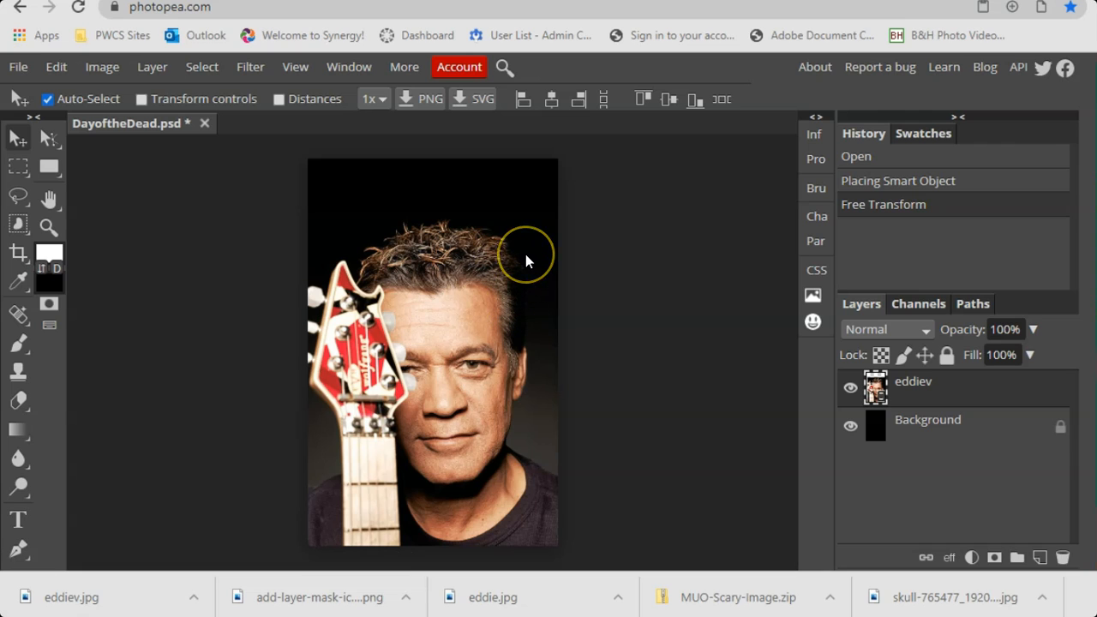
click(877, 388)
Step: Search Google Images for "skull" and return to the Photopea document
key(ctrl+Tab)
drag(303, 79, 158, 103)
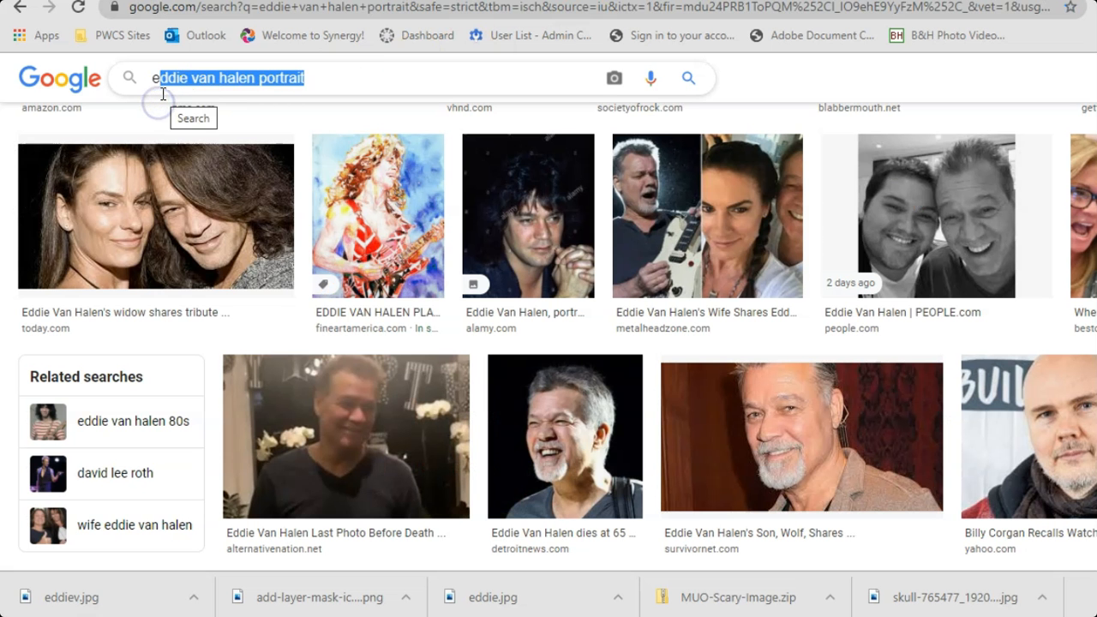
text(skull)
key(Return)
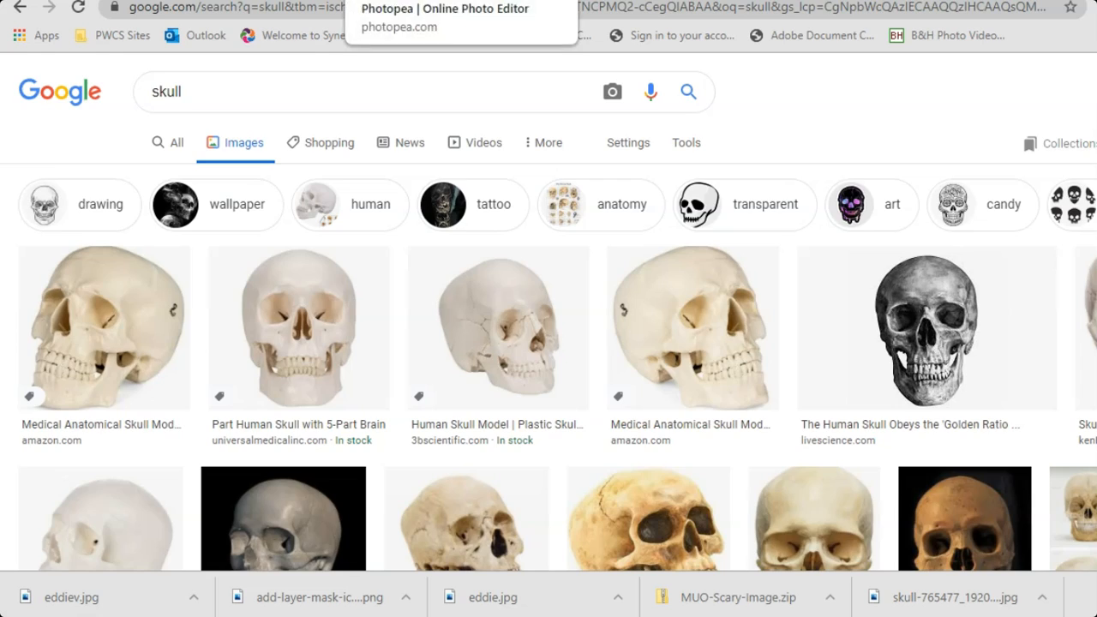
click(403, 0)
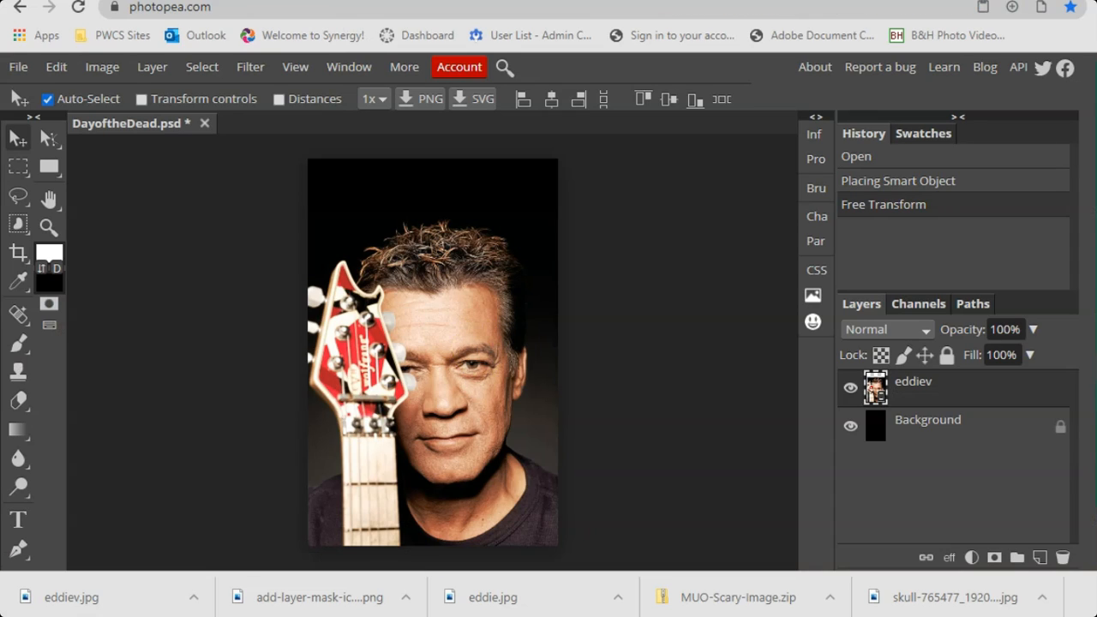
Step: Switch to the Google Images results and browse the skull pictures for a suitable front-facing skull
click(591, 0)
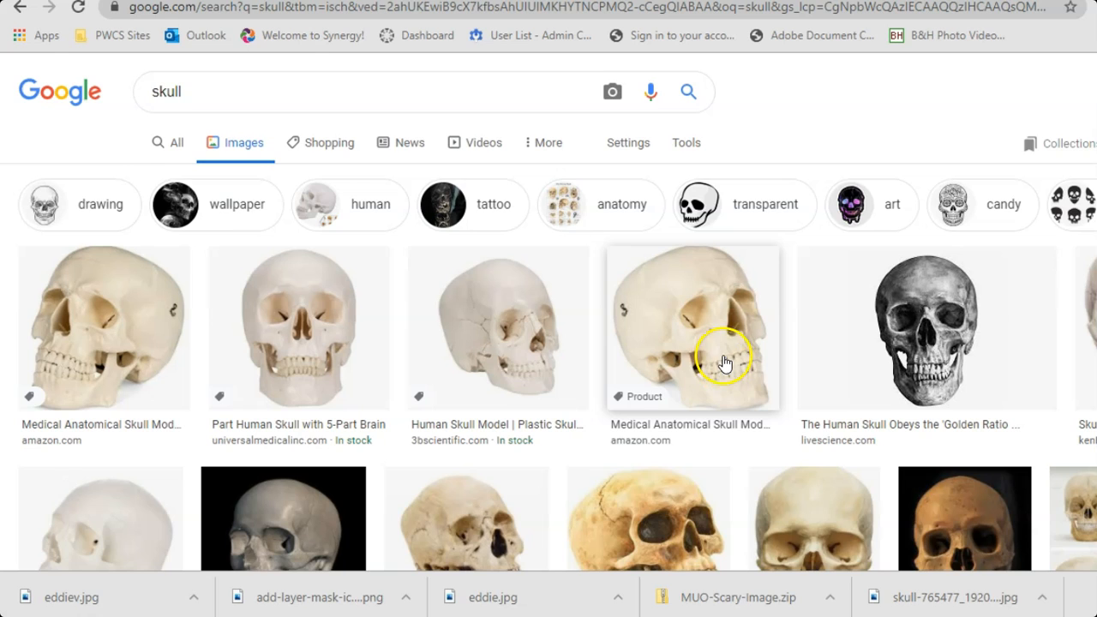
scroll(724, 362, down, 1)
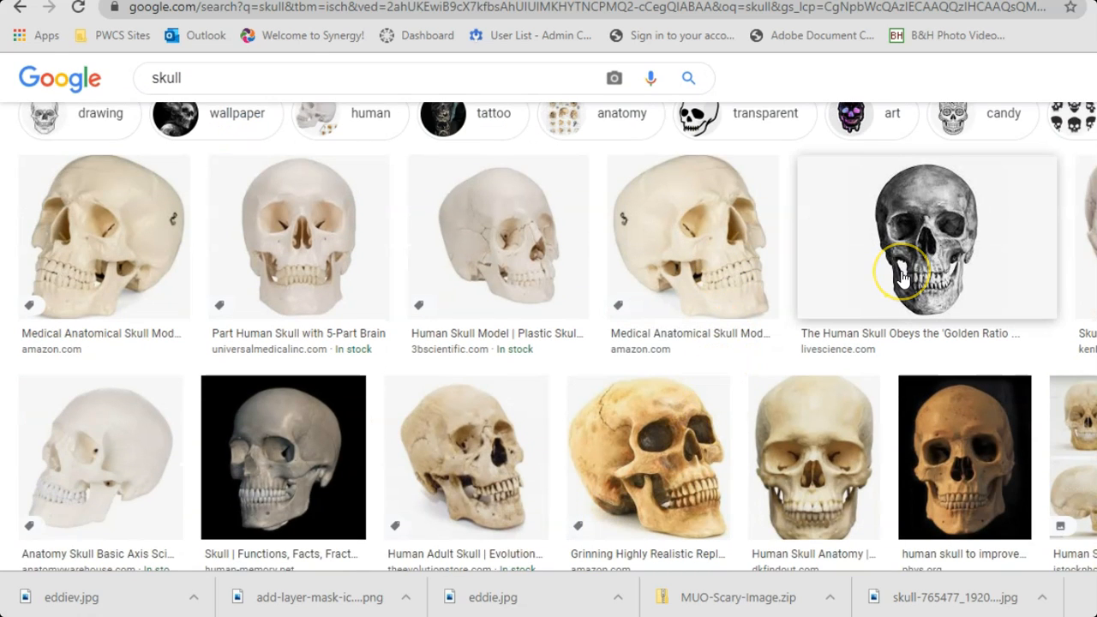
scroll(902, 276, up, 1)
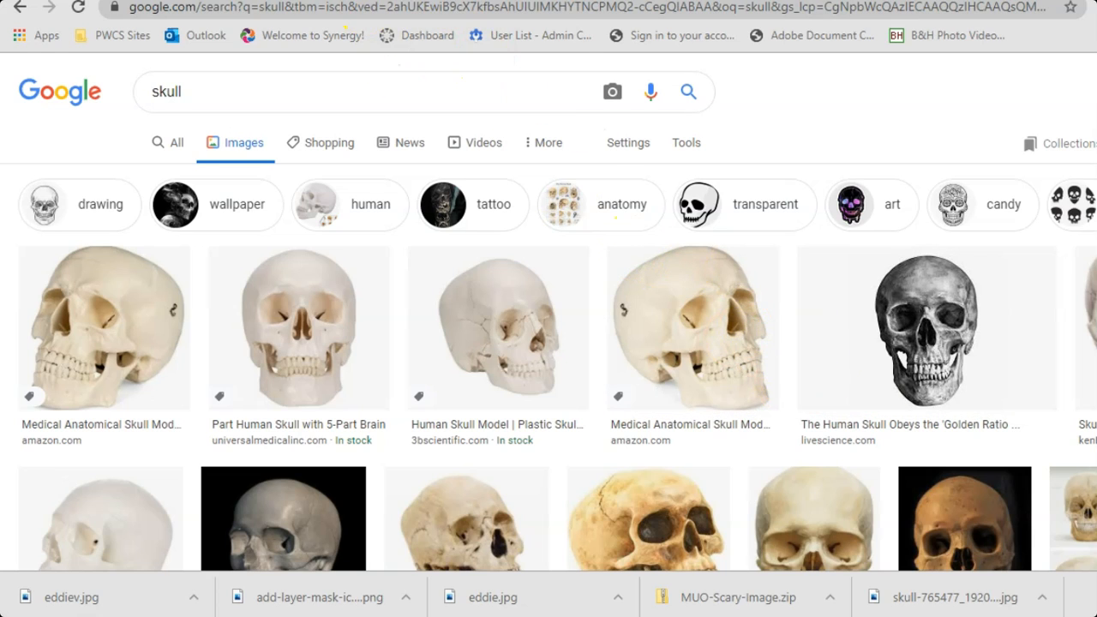
Step: Switch back to Photopea, place the downloaded skull-765477_1920 image in the document and move it over the middle of the face
click(386, 2)
drag(957, 593, 482, 328)
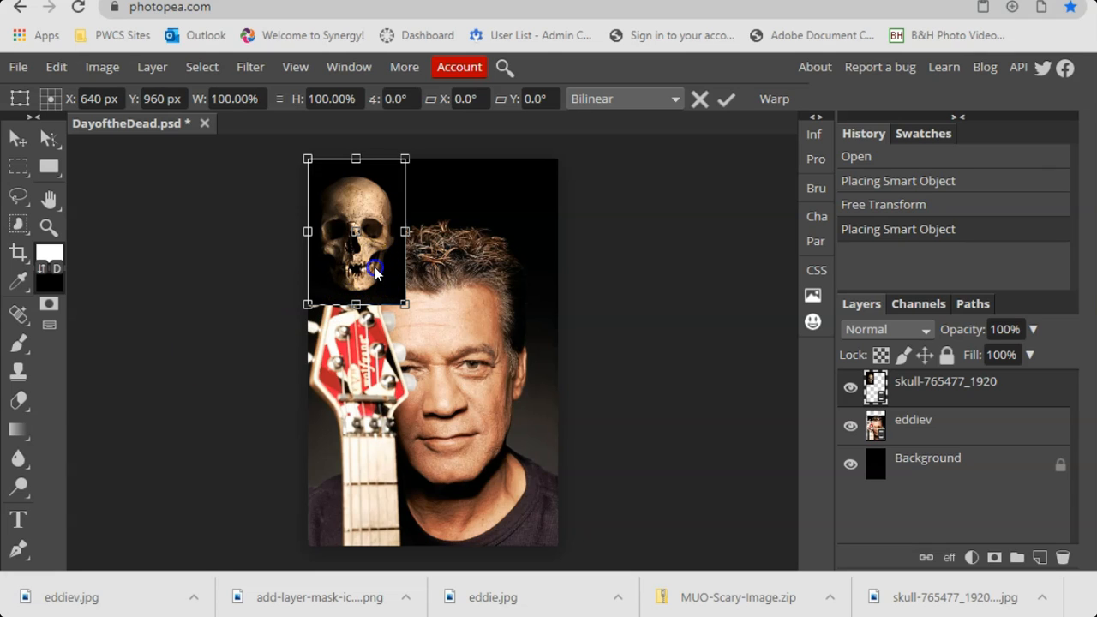
drag(374, 266, 459, 397)
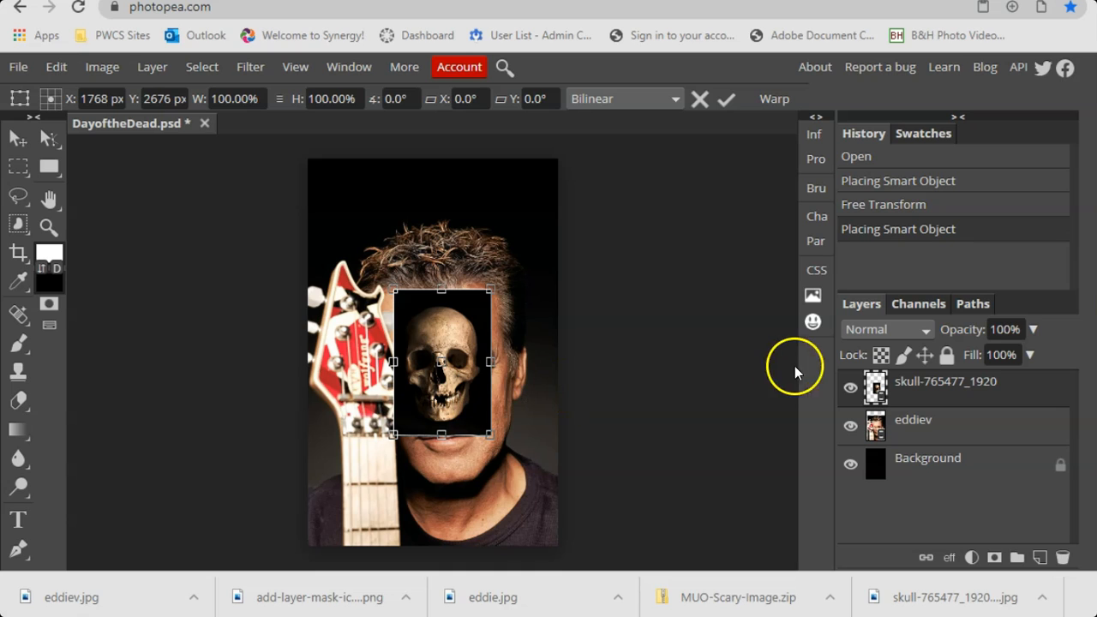
Step: Lower the skull layer's opacity to 74% and deselect the layer
click(1032, 331)
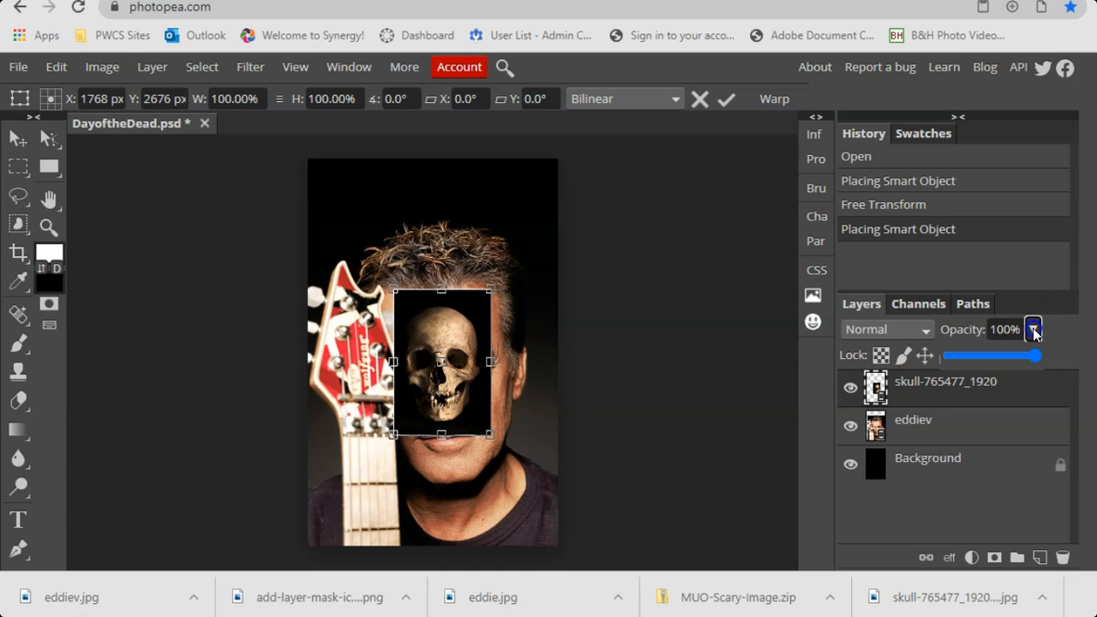
drag(1017, 355, 1010, 362)
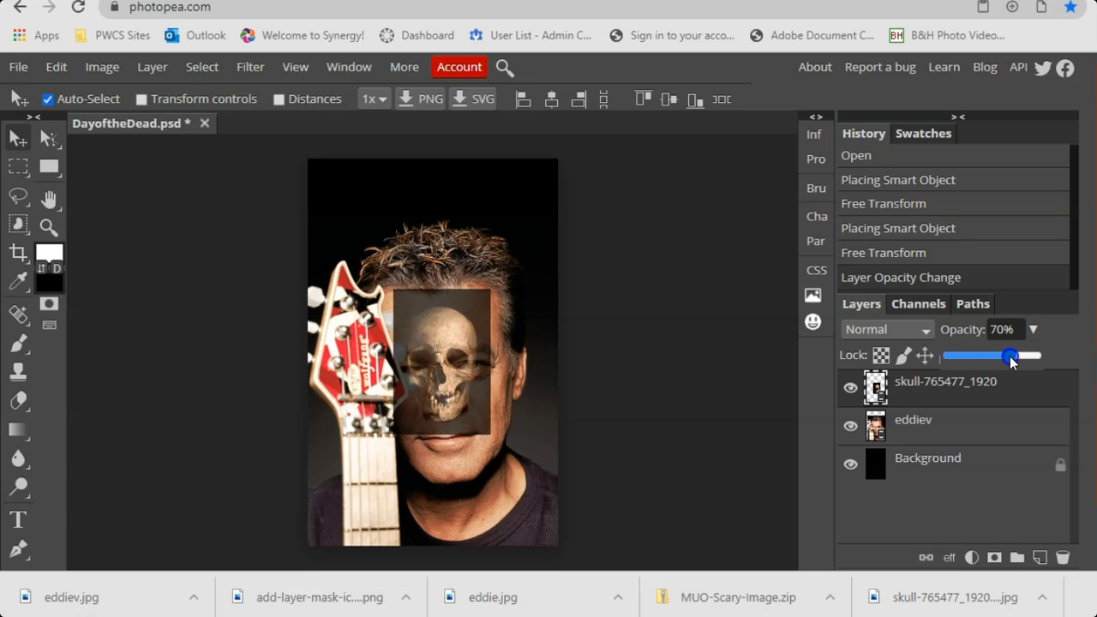
drag(1010, 353, 1012, 354)
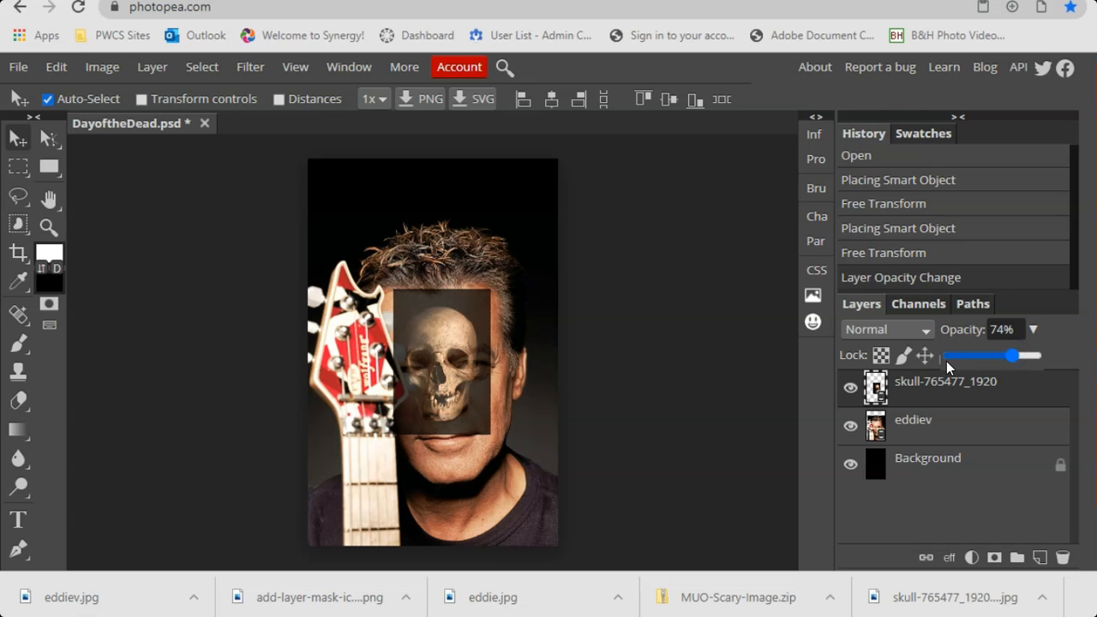
click(594, 316)
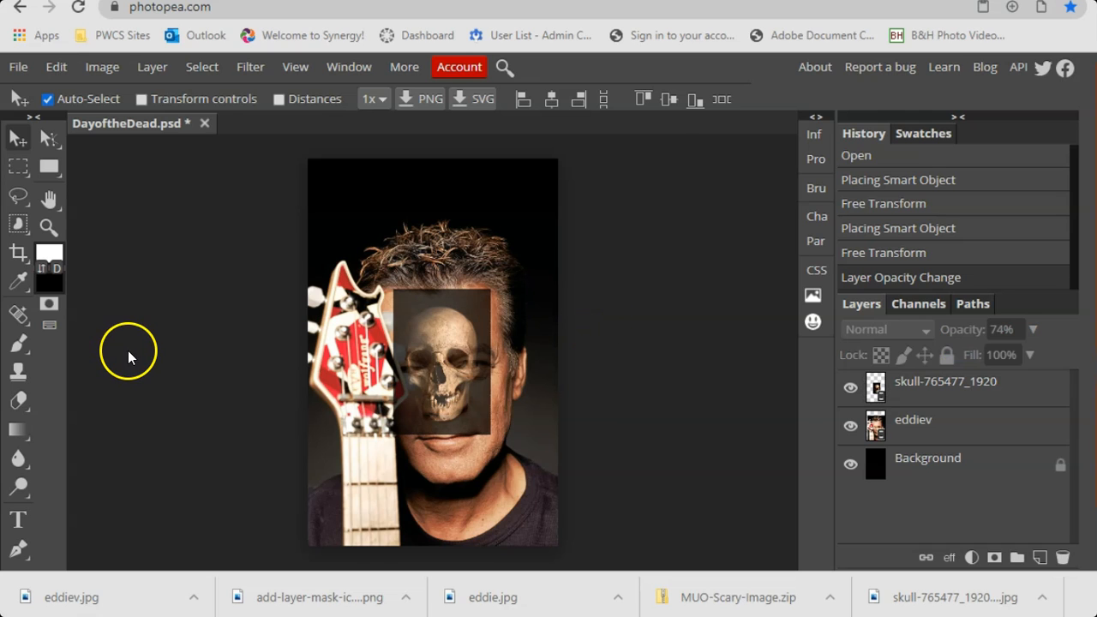
Step: Free-transform the skull layer: rotate it about -3.6°, scale it to about 192% and position it over the face
key(ctrl+plus)
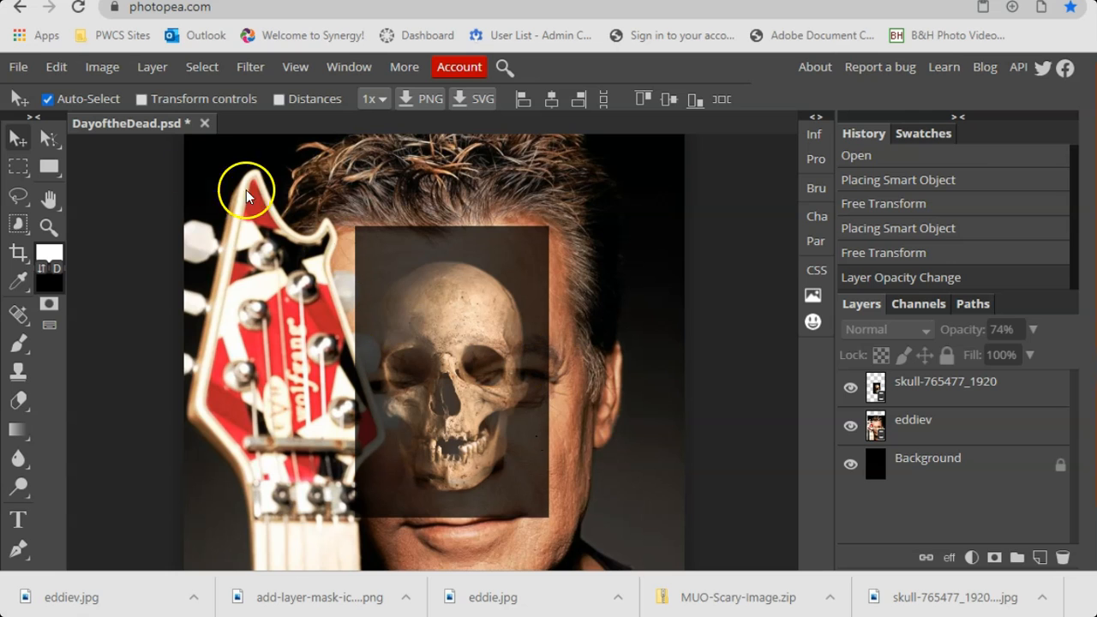
click(18, 67)
mouse_move(56, 67)
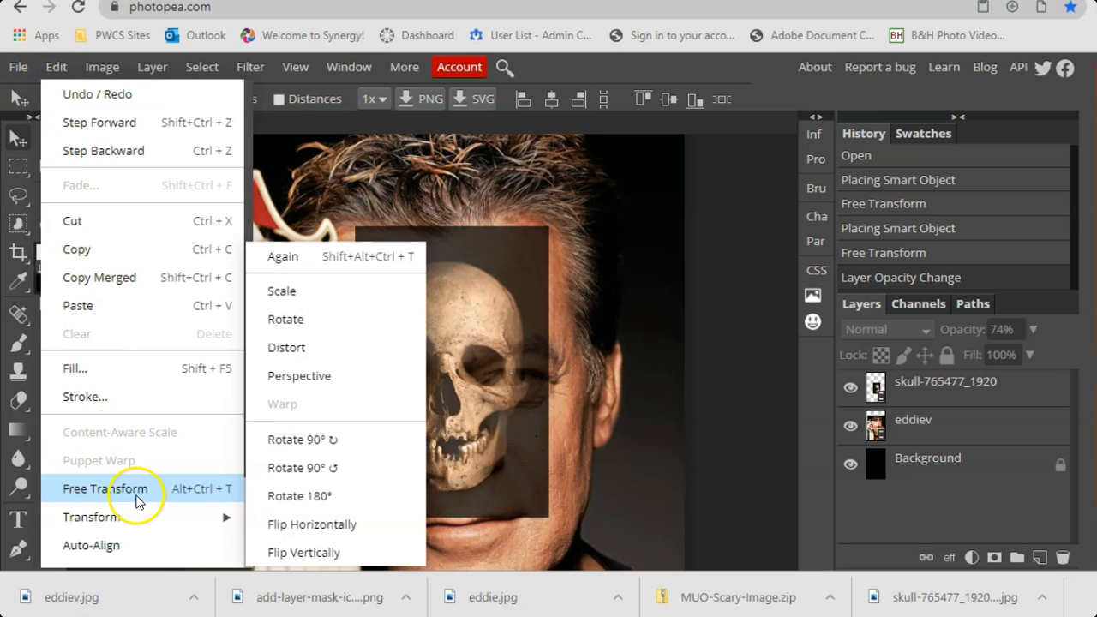
click(137, 493)
click(955, 398)
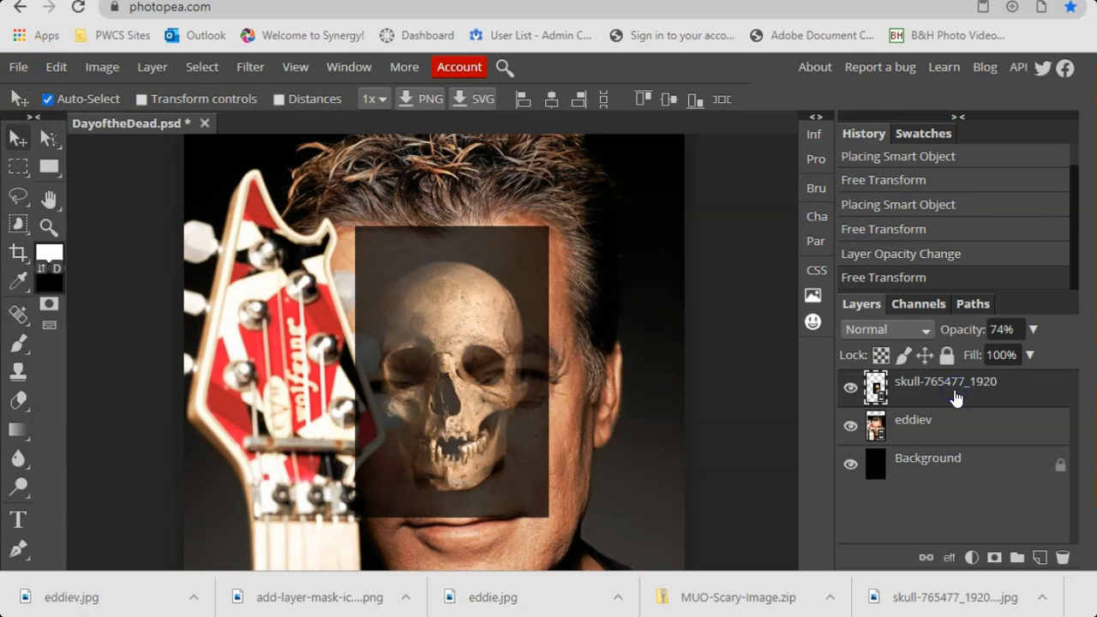
click(51, 66)
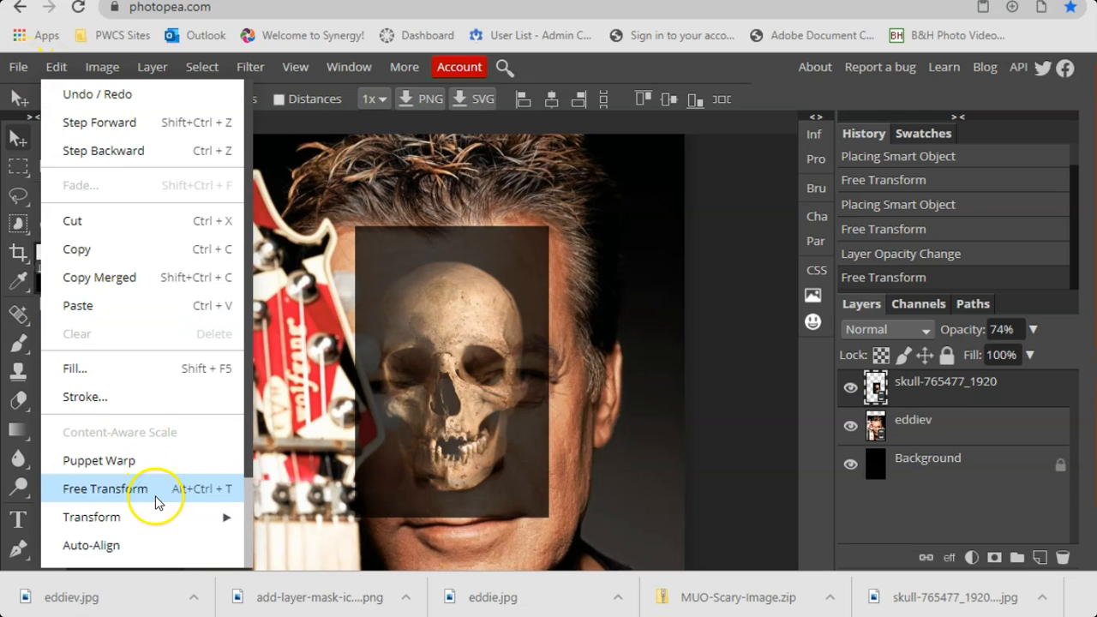
click(170, 490)
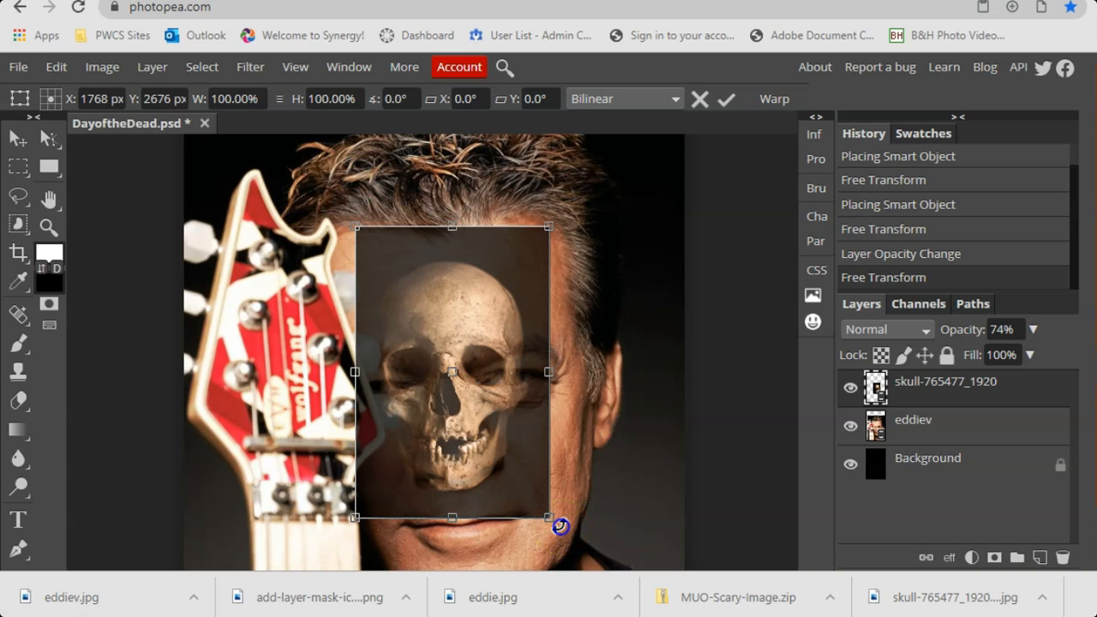
drag(561, 524, 568, 516)
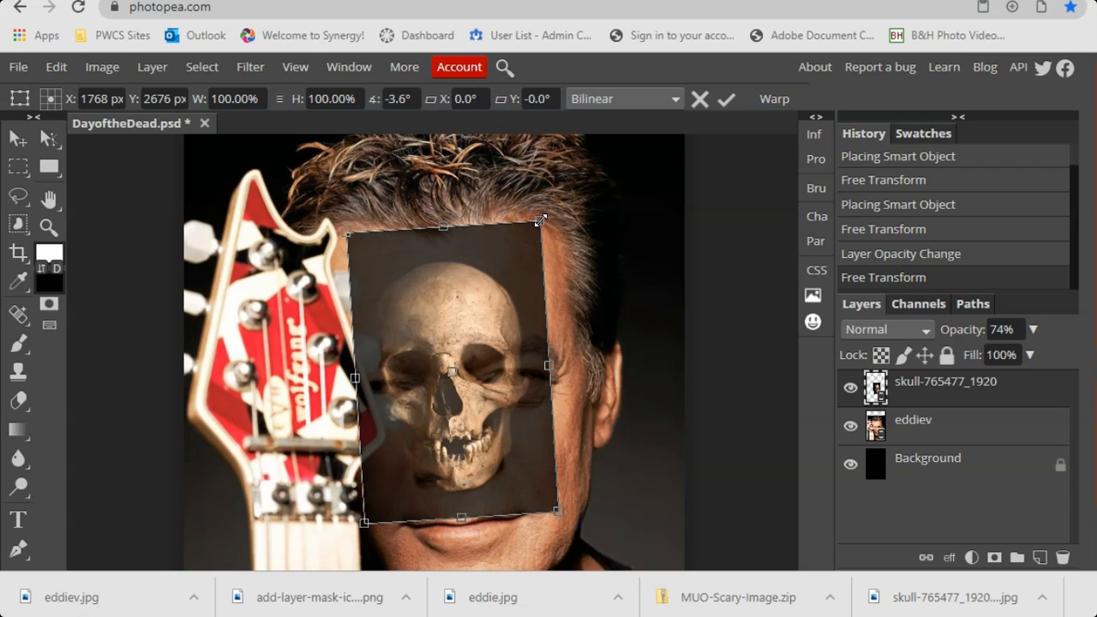
drag(541, 221, 622, 162)
drag(364, 523, 281, 557)
drag(493, 396, 516, 397)
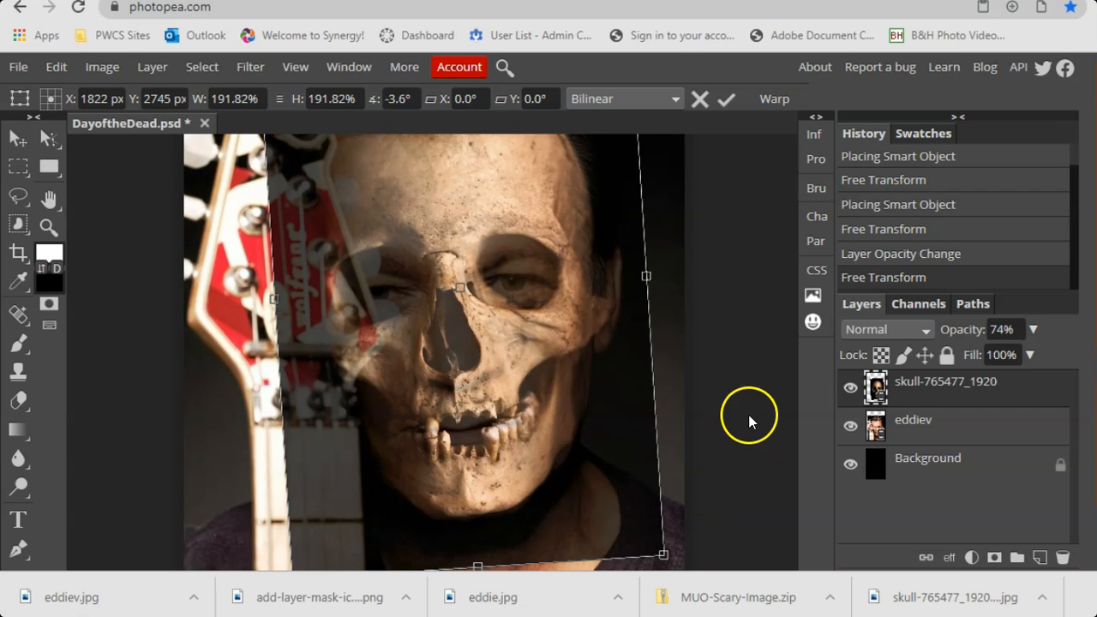
Step: Fine-tune the skull's rotation to about -2.7°, nudge it sideways to align with the face, and apply the transform
scroll(748, 421, down, 1)
drag(686, 470, 681, 473)
drag(500, 274, 502, 274)
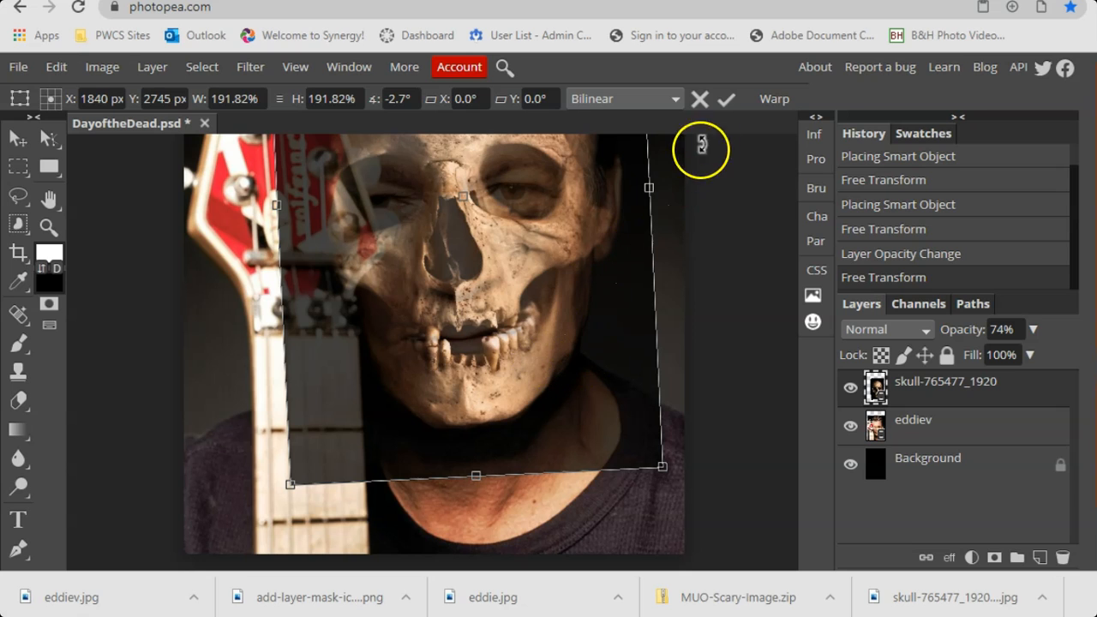
click(724, 102)
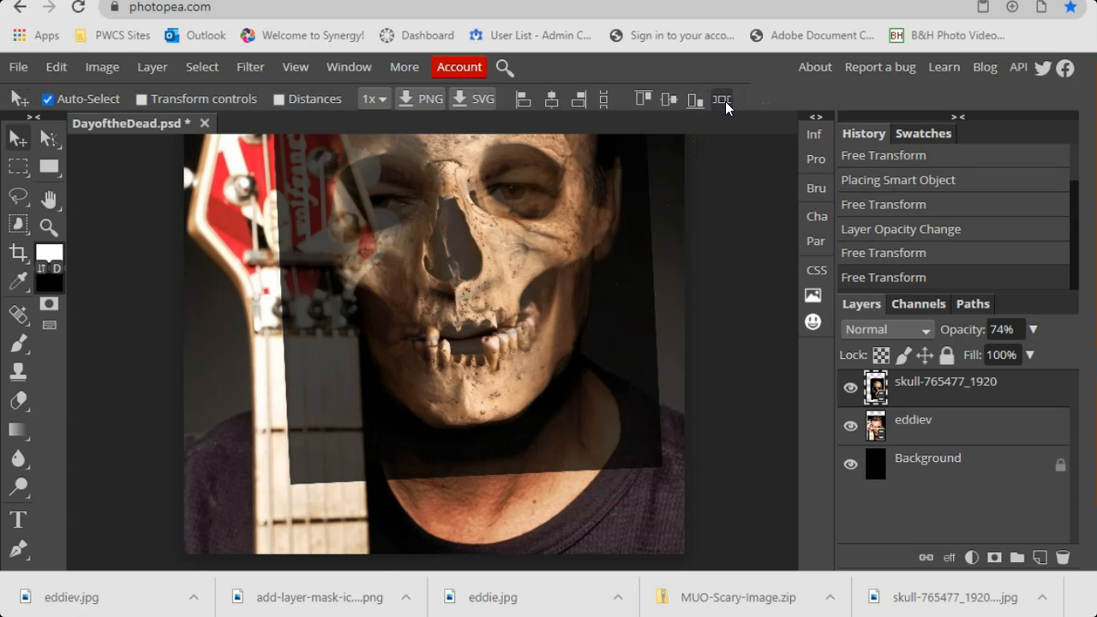
key(ctrl+0)
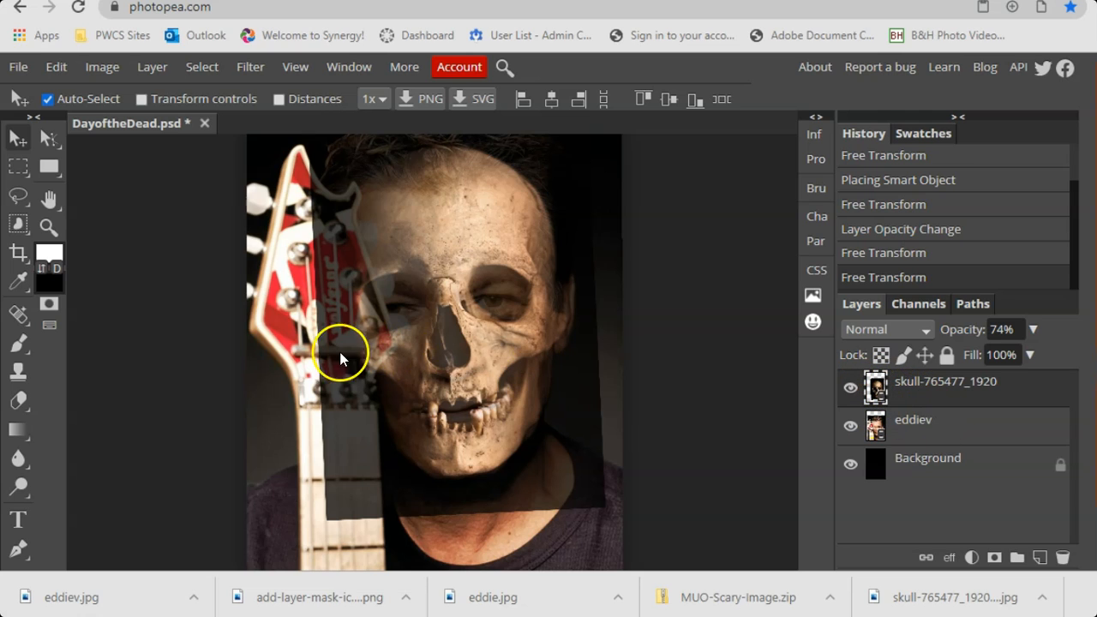
Step: Rasterize the skull-765477_1920 layer and add a raster mask to it
click(994, 557)
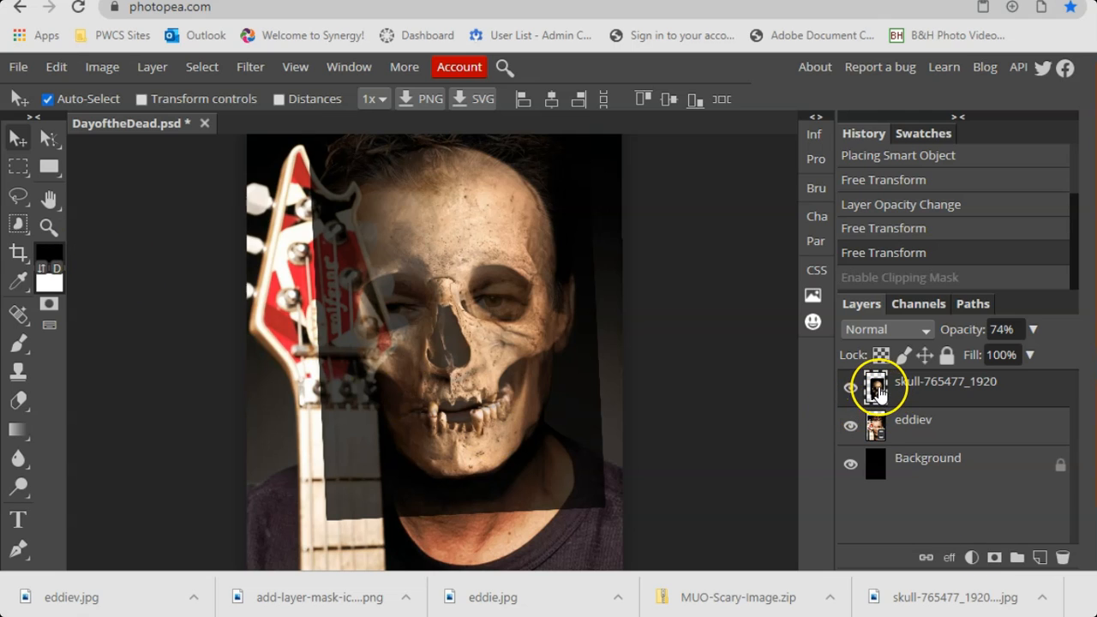
right_click(880, 391)
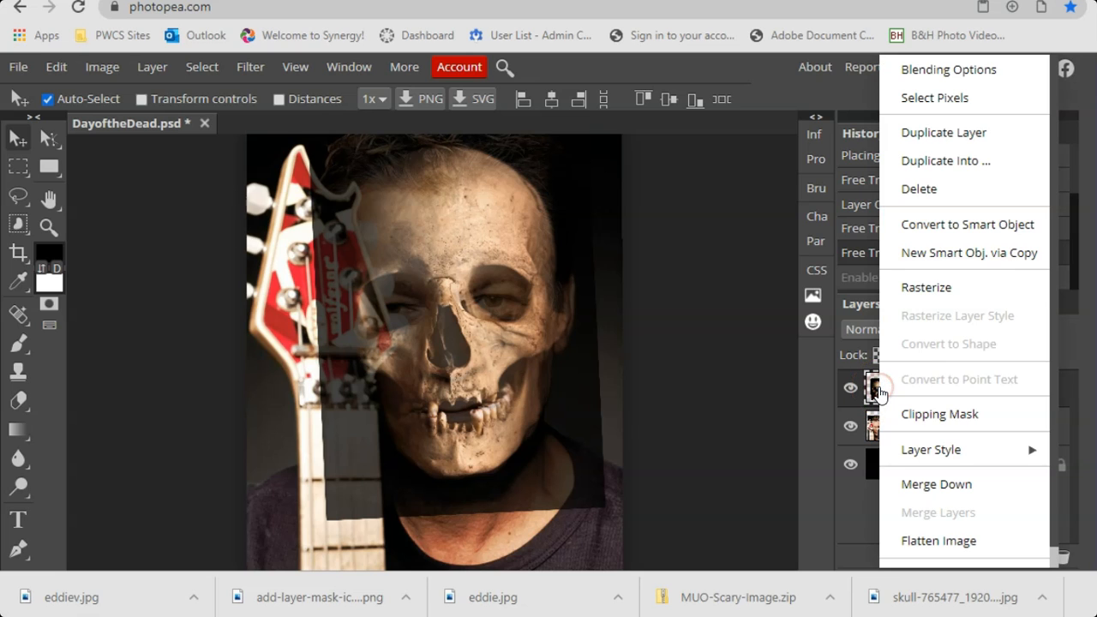
click(919, 294)
click(919, 294)
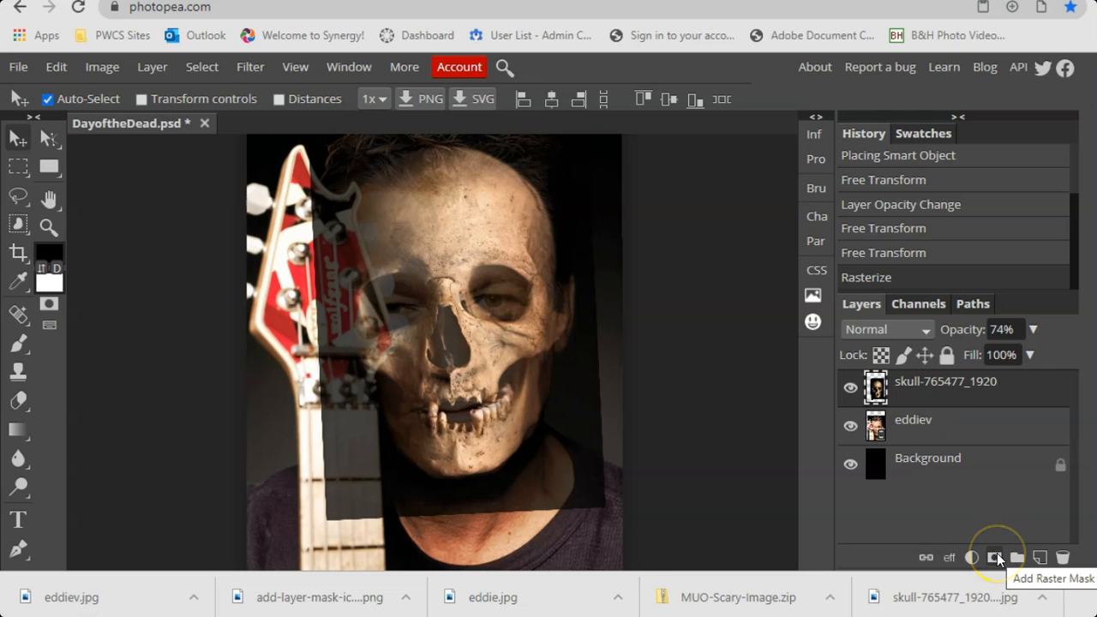
click(994, 558)
Step: Activate the Brush tool and invert the skull layer's mask to black
key(b)
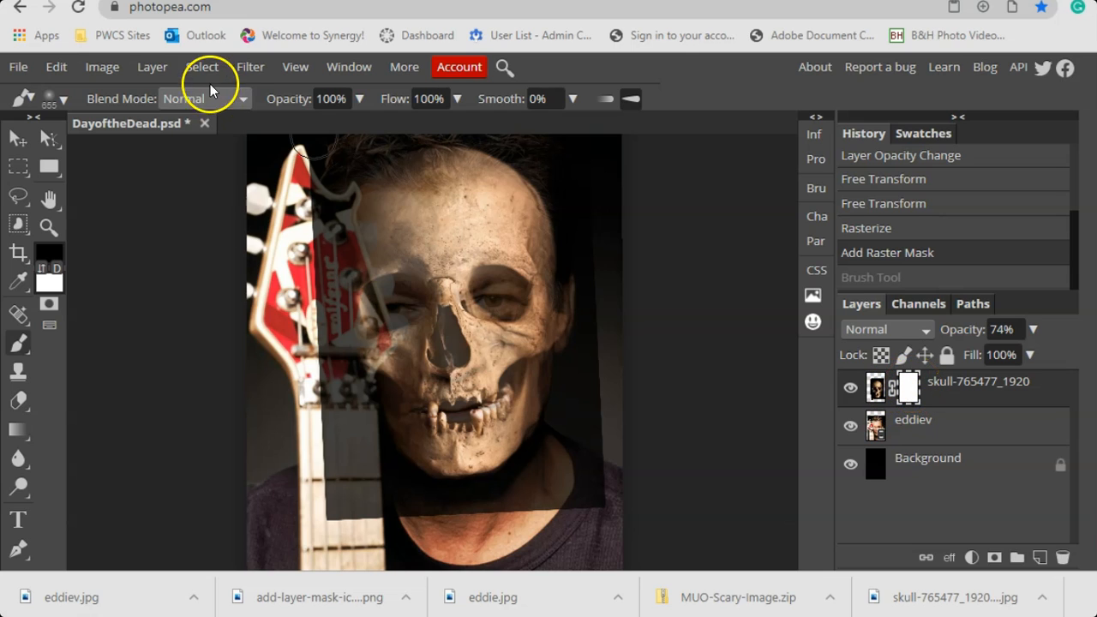
click(100, 68)
mouse_move(109, 99)
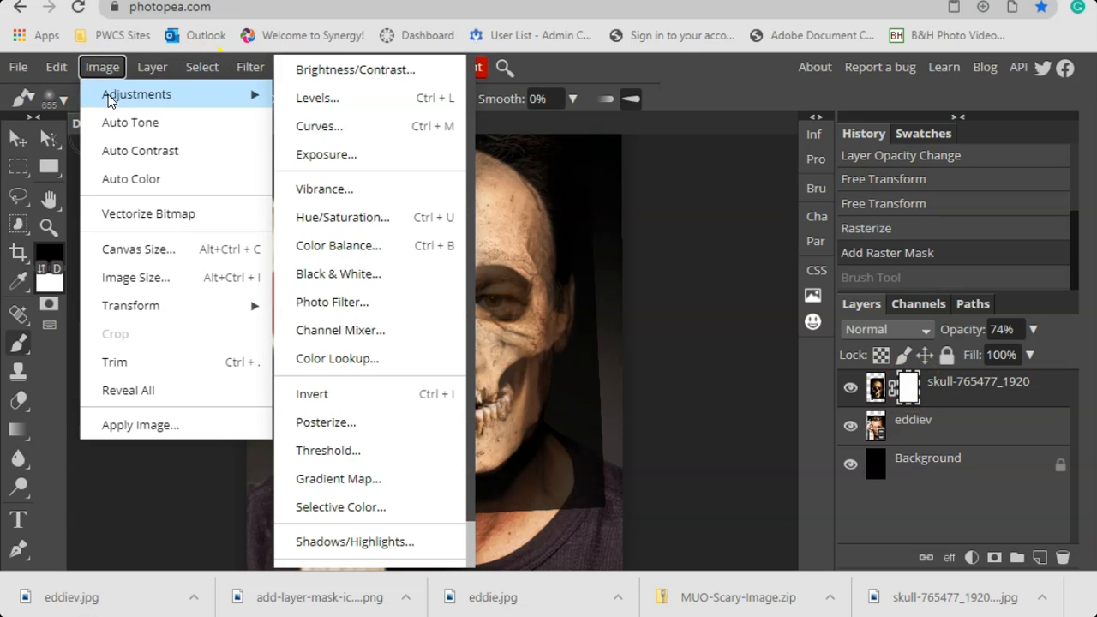
click(347, 398)
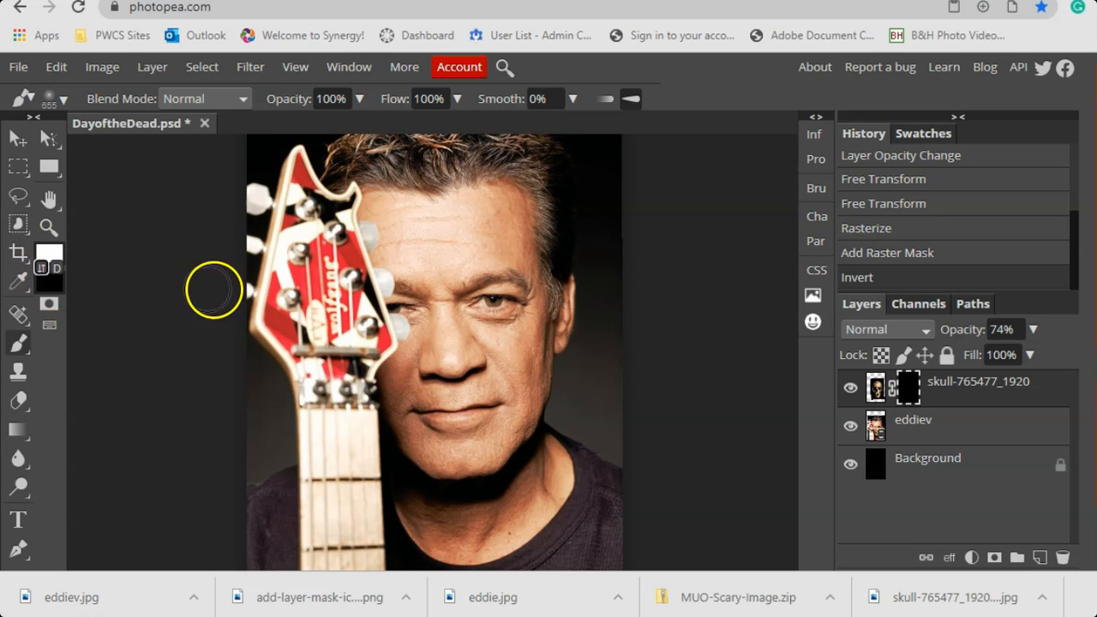
Step: With the skull layer's mask targeted, set the brush size to 703 px and hardness to 0%
click(921, 387)
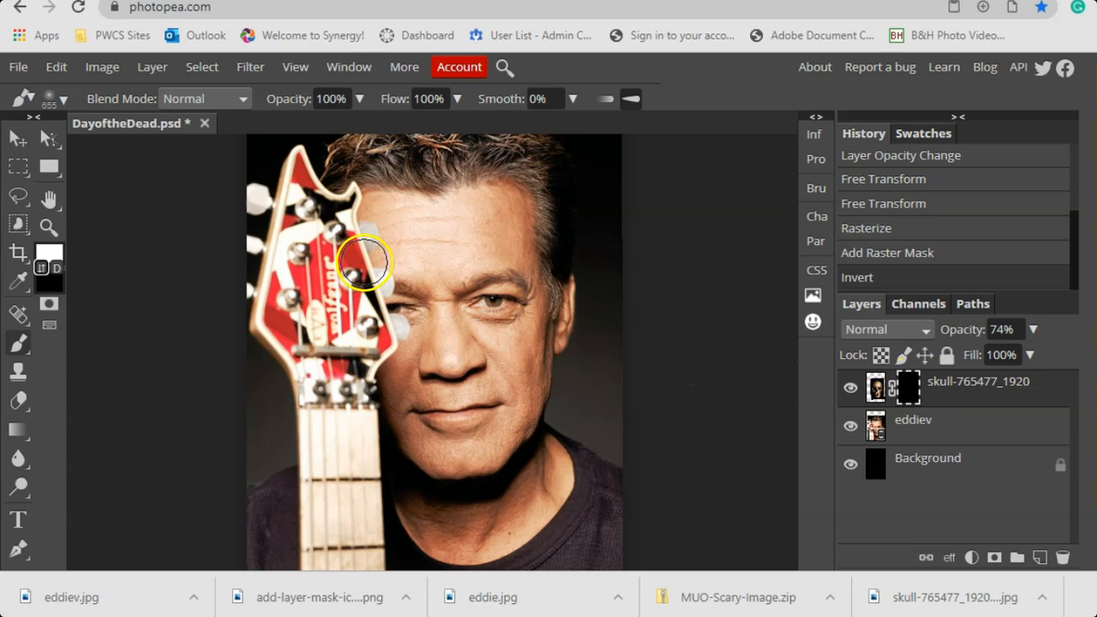
click(15, 343)
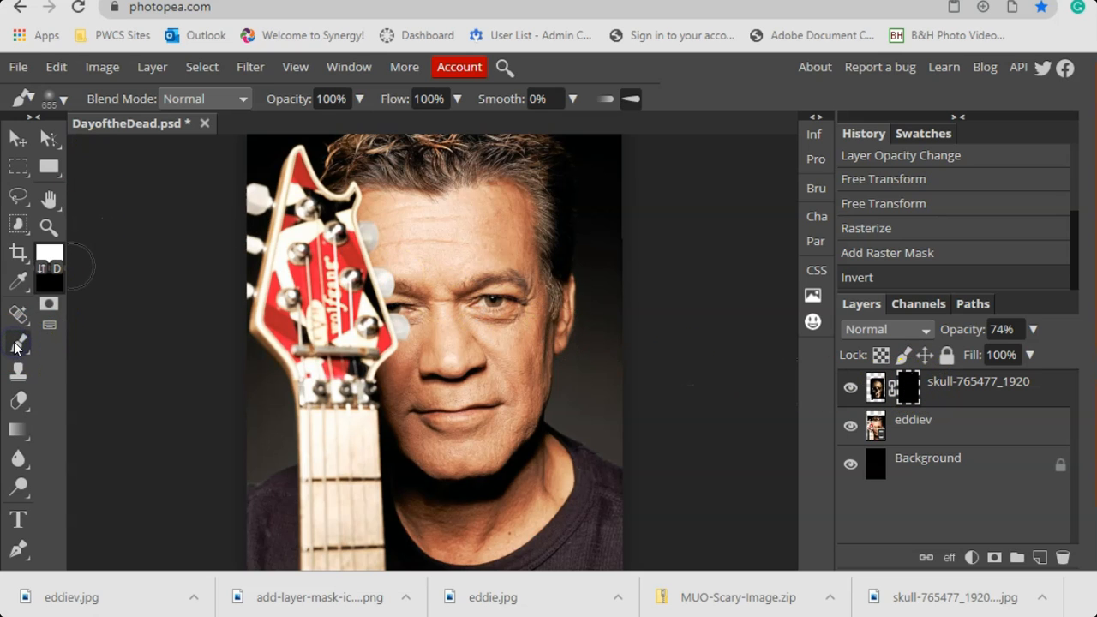
click(59, 99)
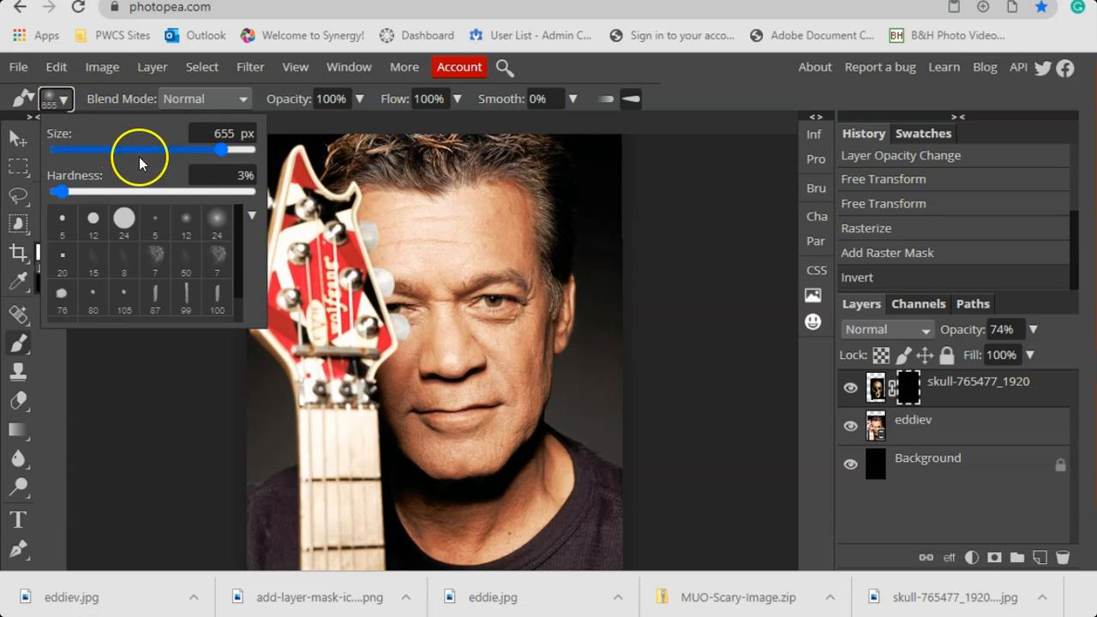
mouse_move(152, 150)
mouse_down()
mouse_move(122, 150)
mouse_move(209, 150)
mouse_up()
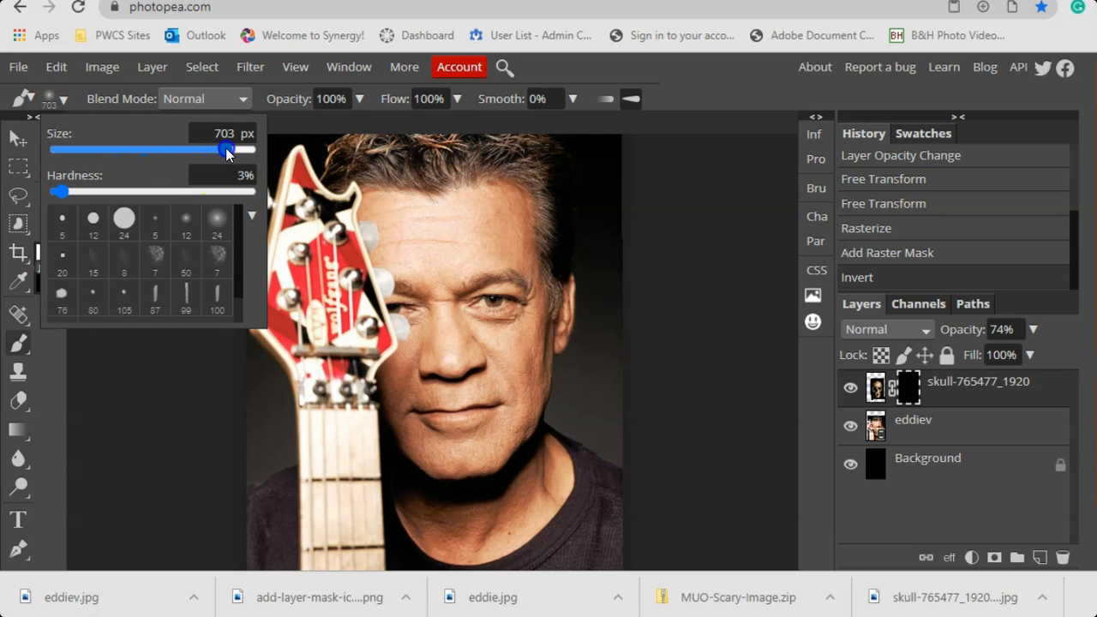
drag(63, 190, 55, 190)
Step: Paint white on the mask to reveal the skull's eye socket, nose and teeth beside the guitar, undoing the forehead stroke
click(442, 282)
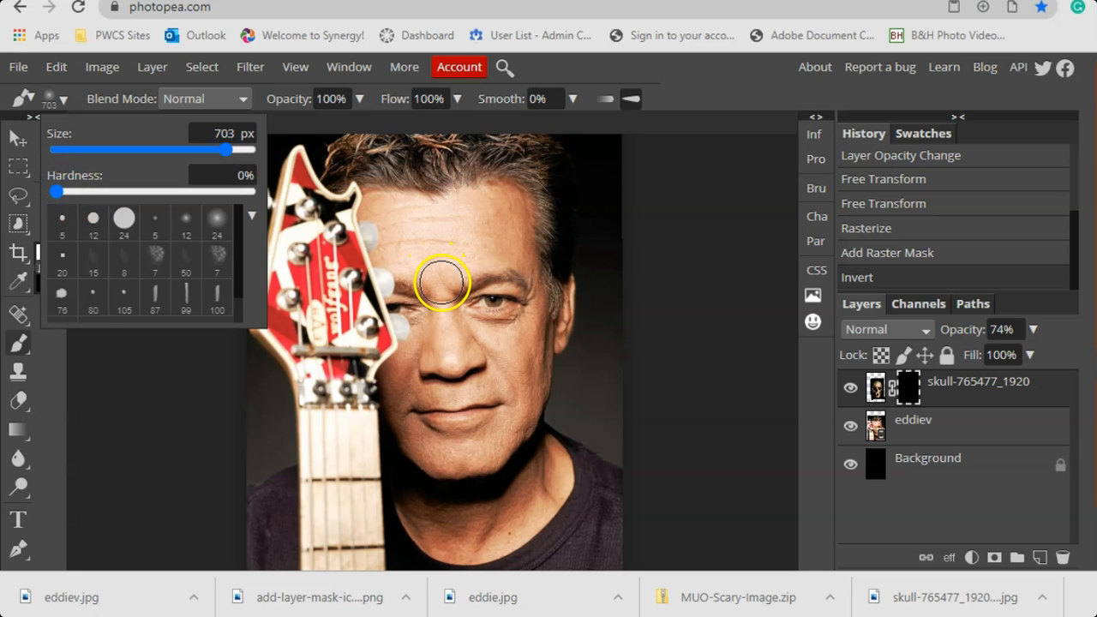
mouse_move(441, 282)
mouse_down()
mouse_move(519, 277)
mouse_move(531, 313)
mouse_move(516, 329)
mouse_move(471, 332)
mouse_move(452, 299)
mouse_up()
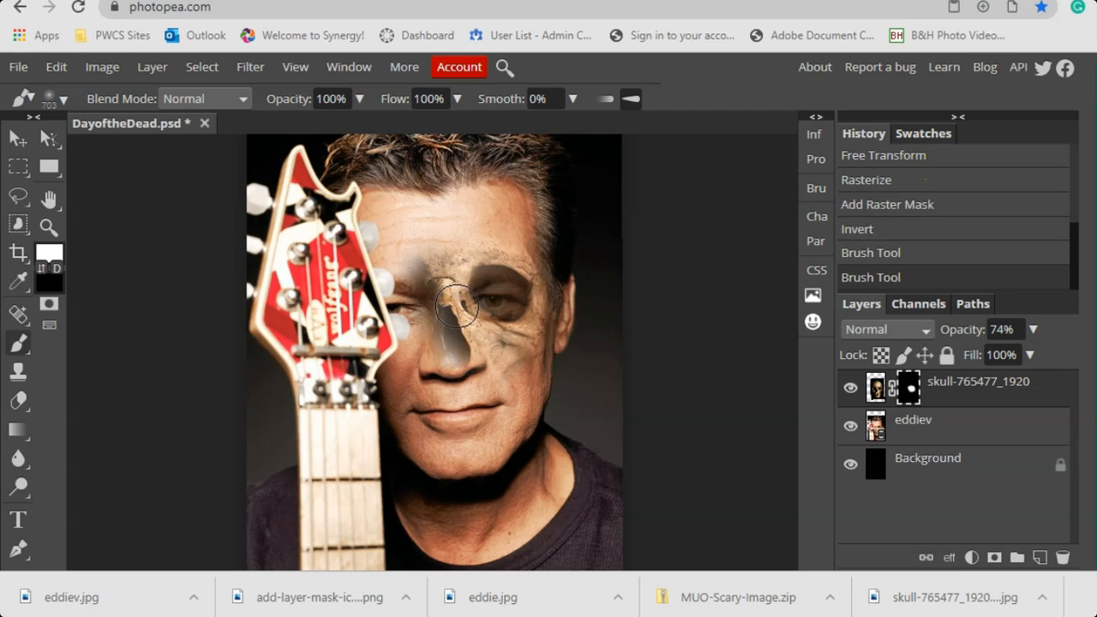
mouse_move(454, 304)
mouse_down()
mouse_move(446, 409)
mouse_move(433, 407)
mouse_move(526, 390)
mouse_up()
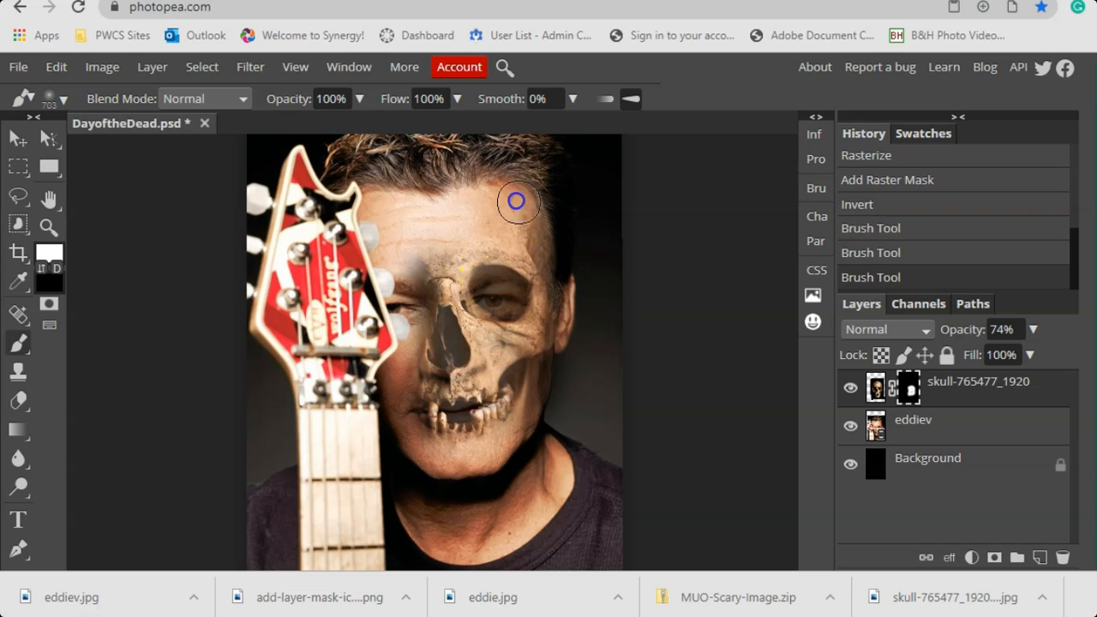
click(429, 194)
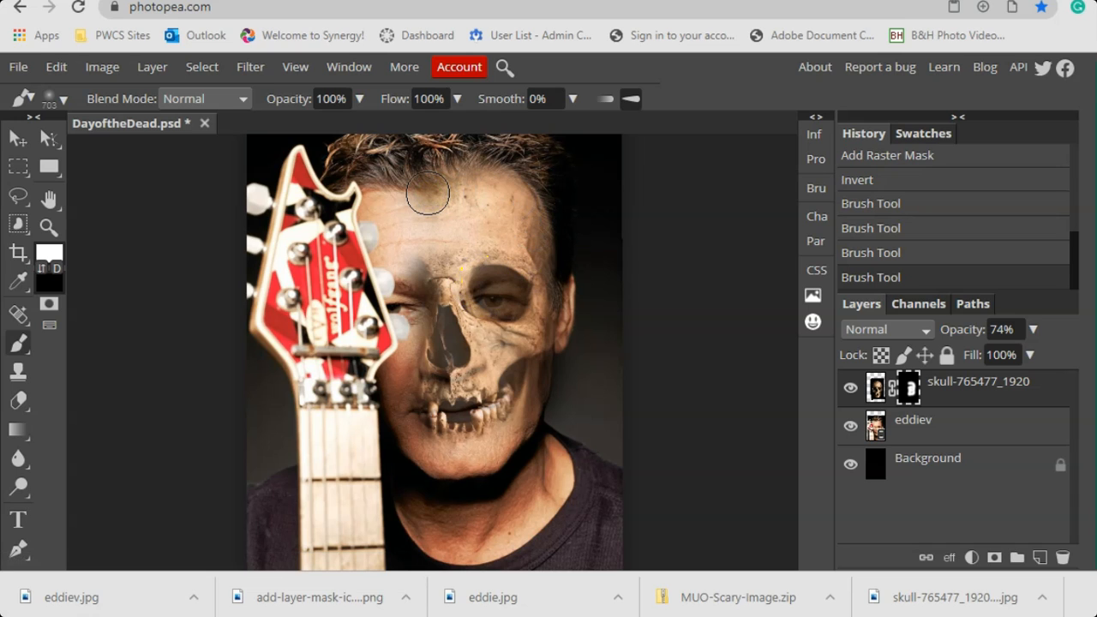
key(ctrl+z)
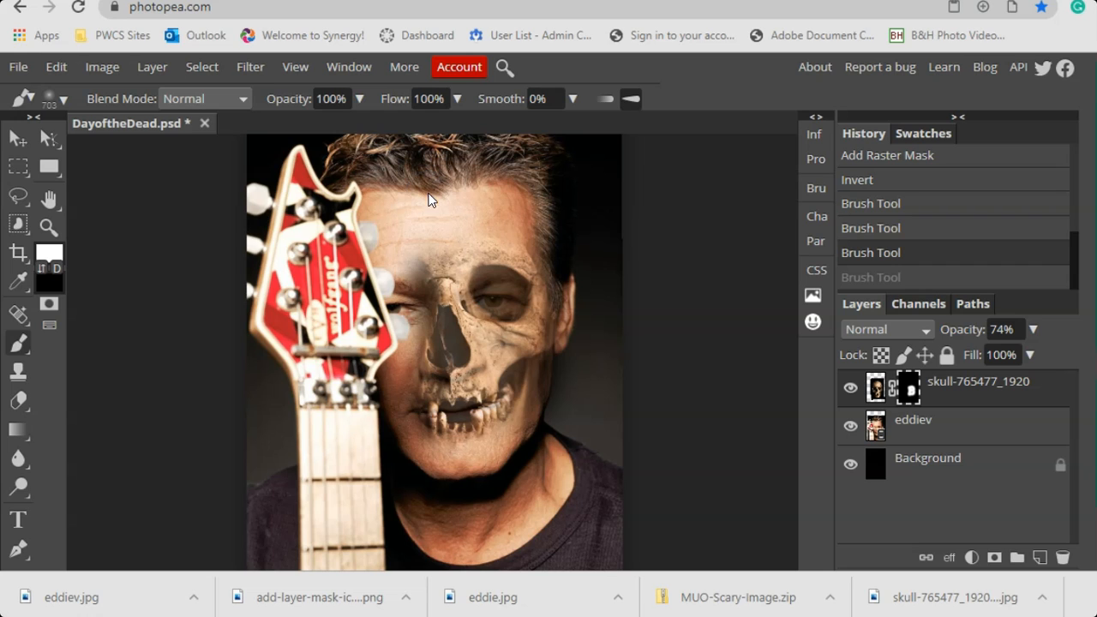
click(441, 232)
mouse_move(441, 232)
mouse_down()
mouse_move(472, 273)
mouse_move(468, 261)
mouse_move(421, 266)
mouse_move(442, 276)
mouse_move(450, 303)
mouse_move(451, 366)
mouse_move(436, 409)
mouse_up()
Step: Paint black on the skull layer's mask to hide the teeth and lower jaw, and paint white to restore only the half away from the guitar
click(73, 263)
click(46, 270)
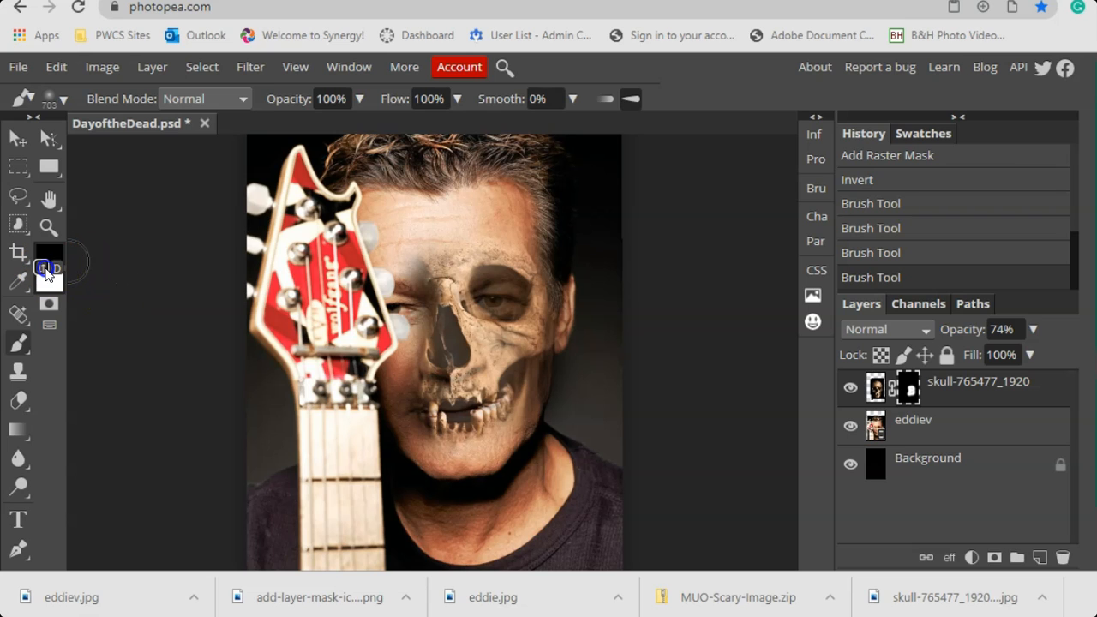
mouse_move(407, 402)
mouse_down()
mouse_move(434, 422)
mouse_move(511, 390)
mouse_up()
click(438, 491)
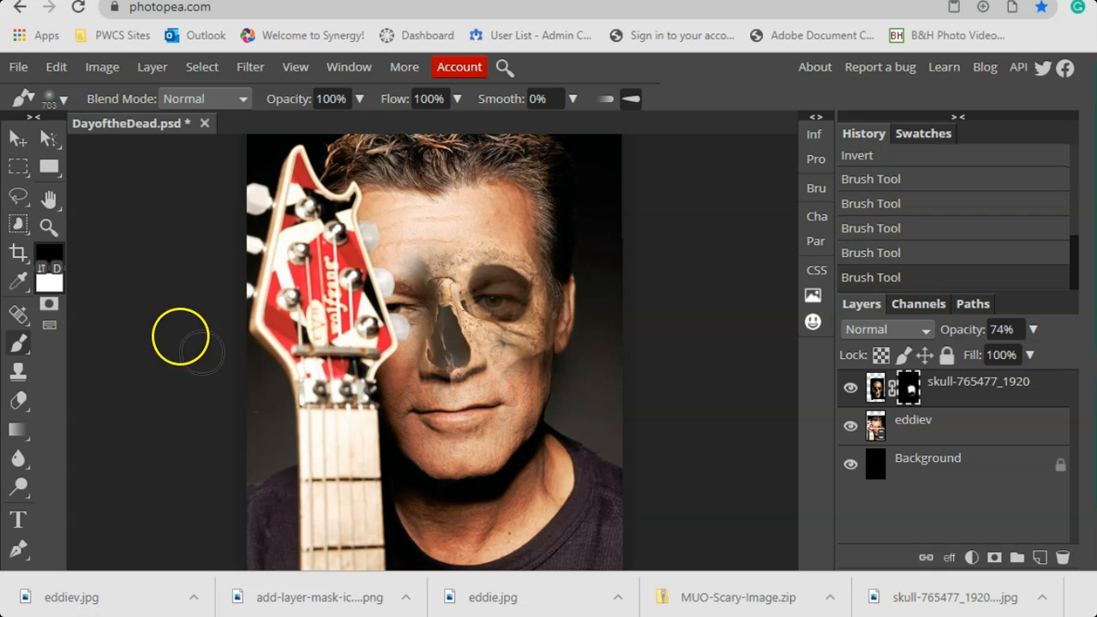
click(43, 273)
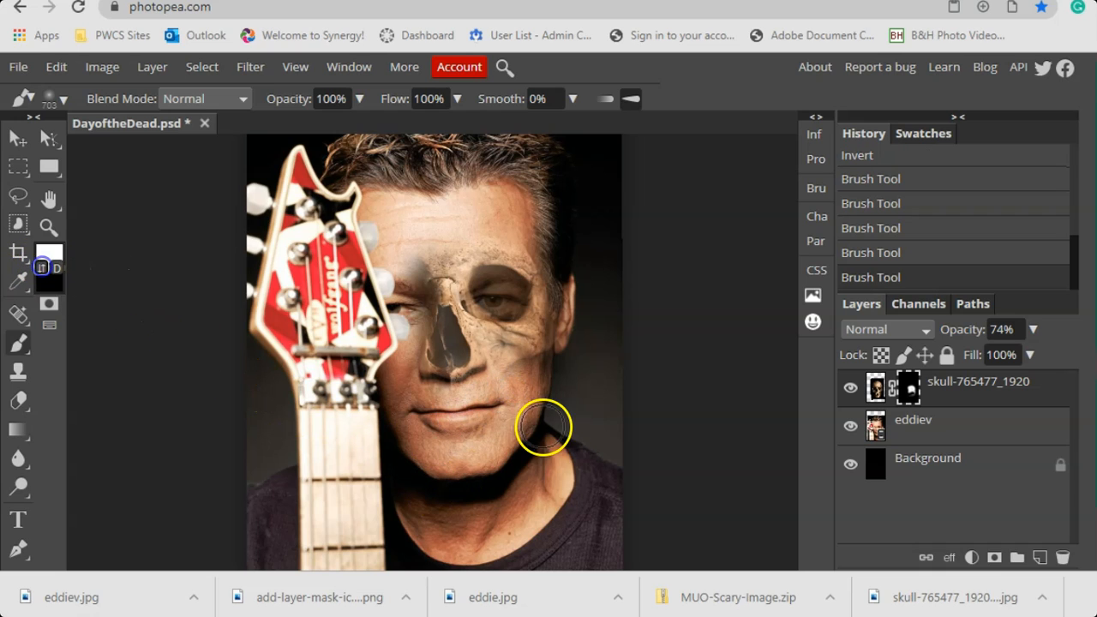
drag(519, 372, 467, 414)
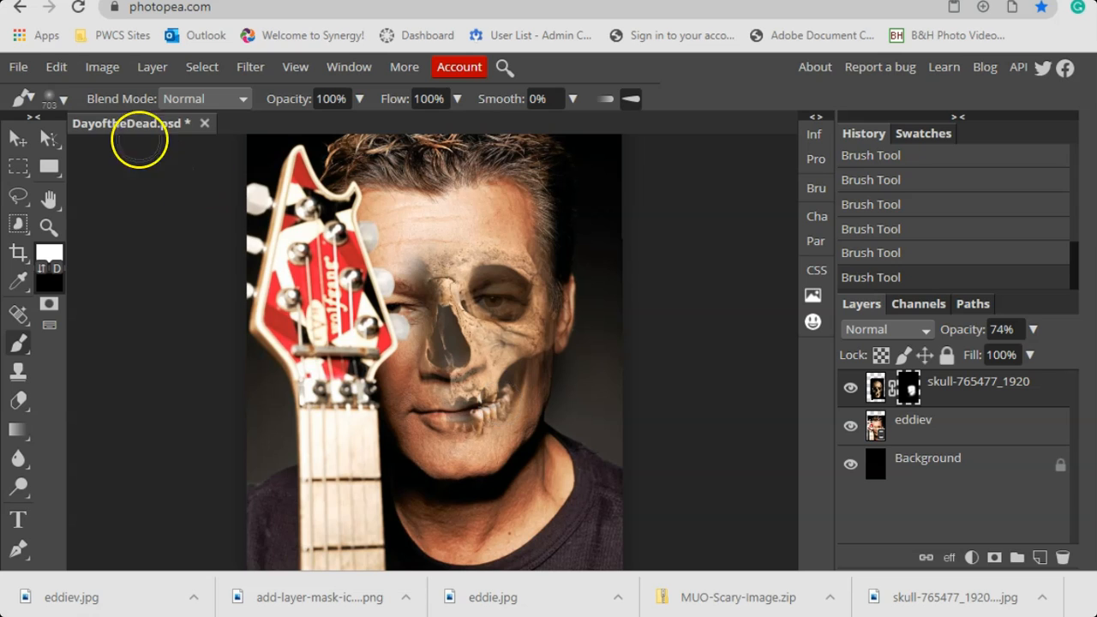
click(60, 95)
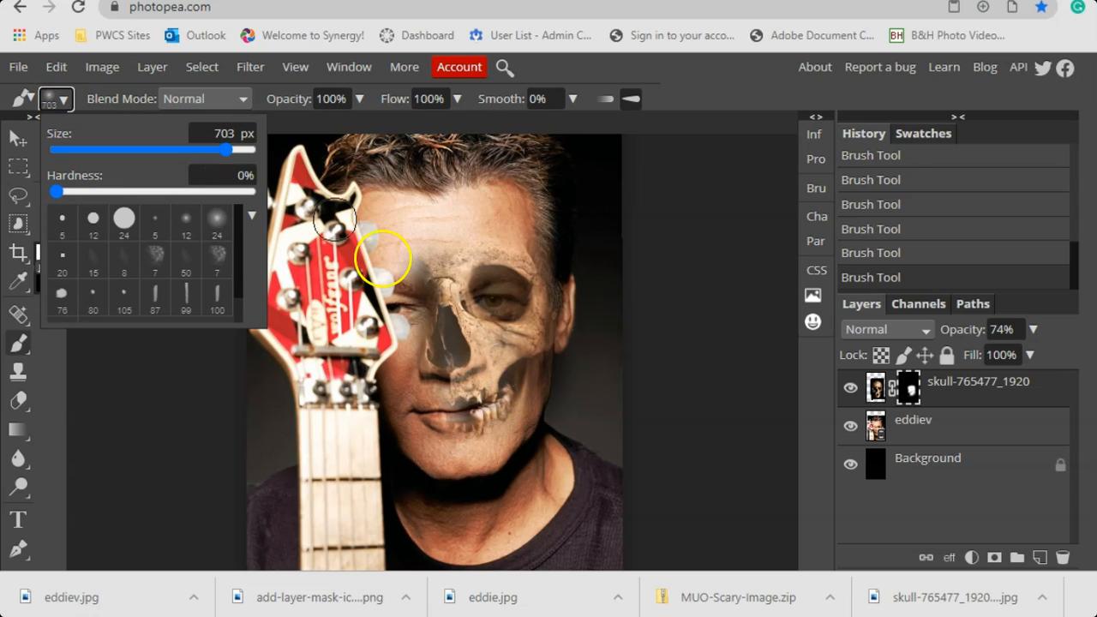
click(563, 69)
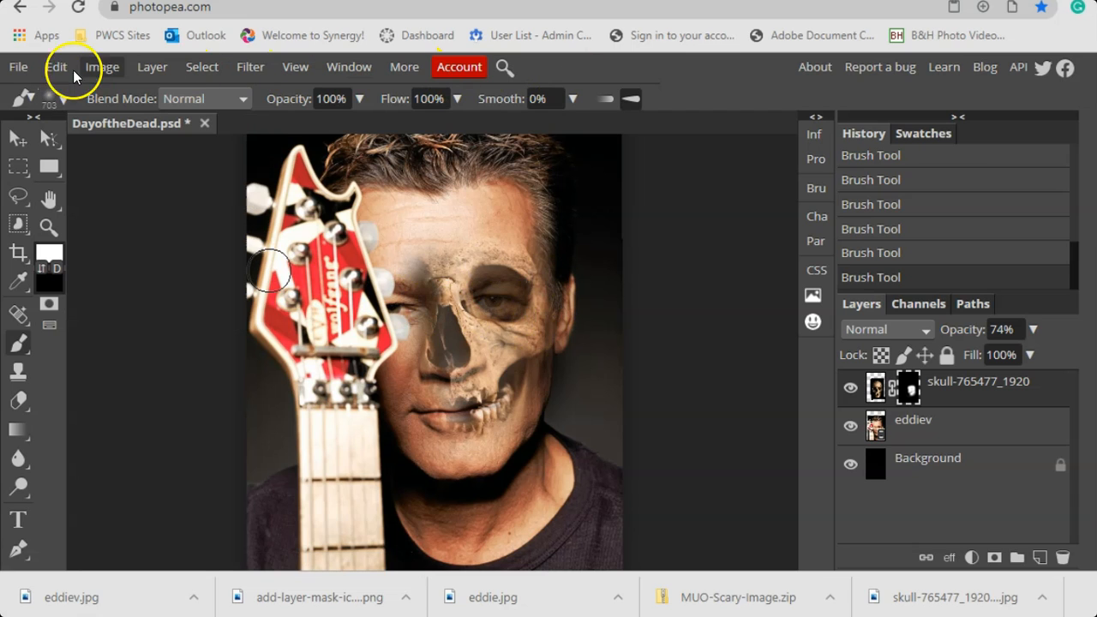
Step: Save the composite as a PSD and export it as a 3300 × 5100 px JPG at 70% quality
click(18, 68)
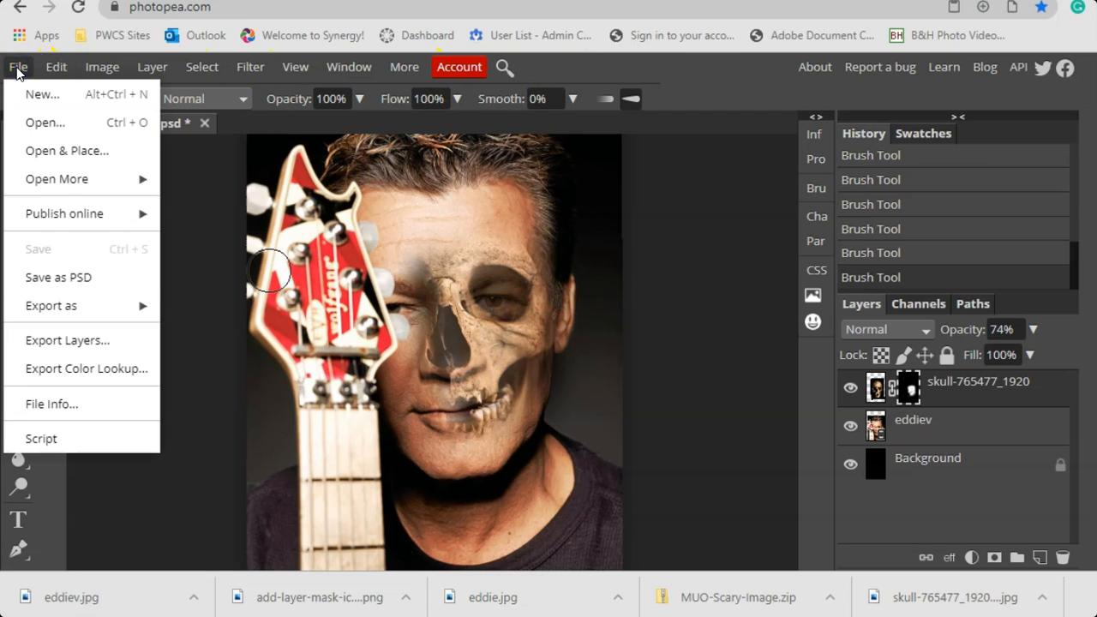
click(75, 276)
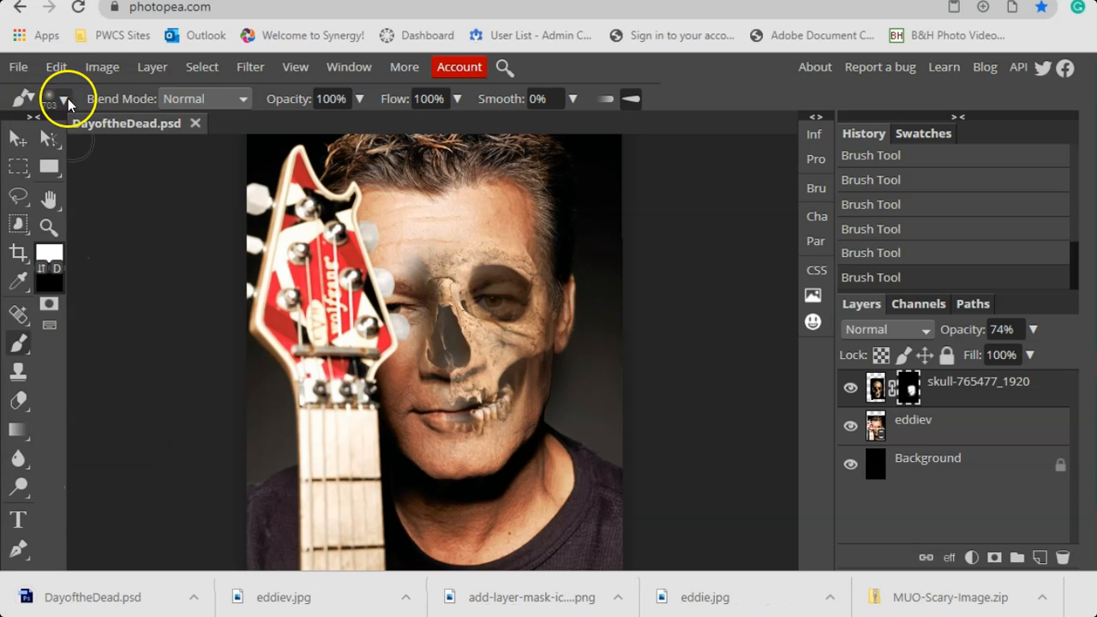
click(18, 69)
mouse_move(98, 305)
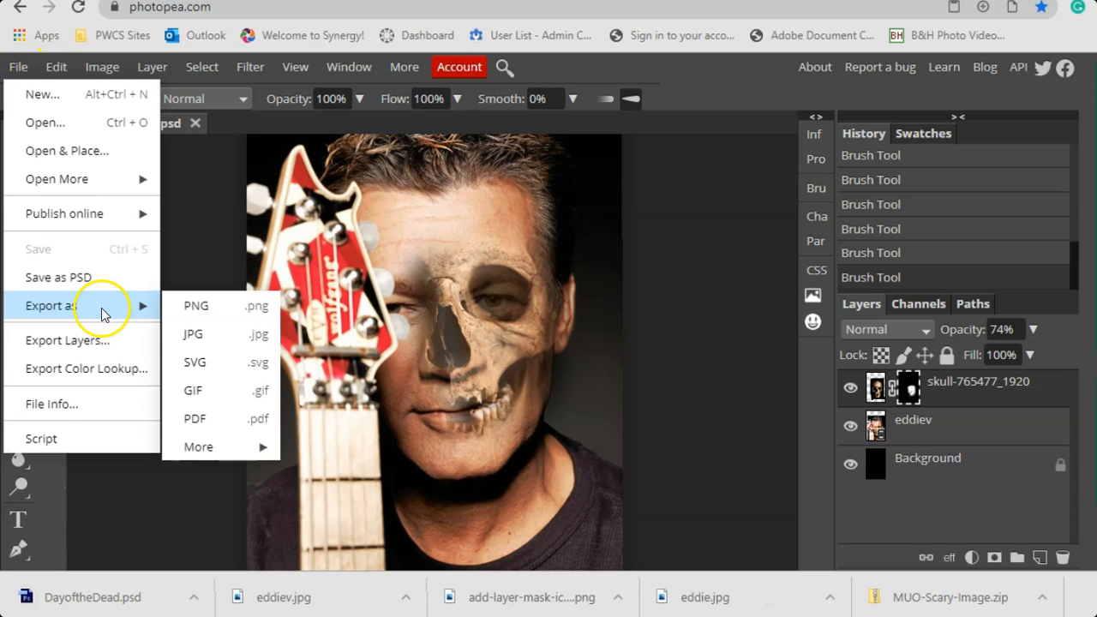
click(207, 334)
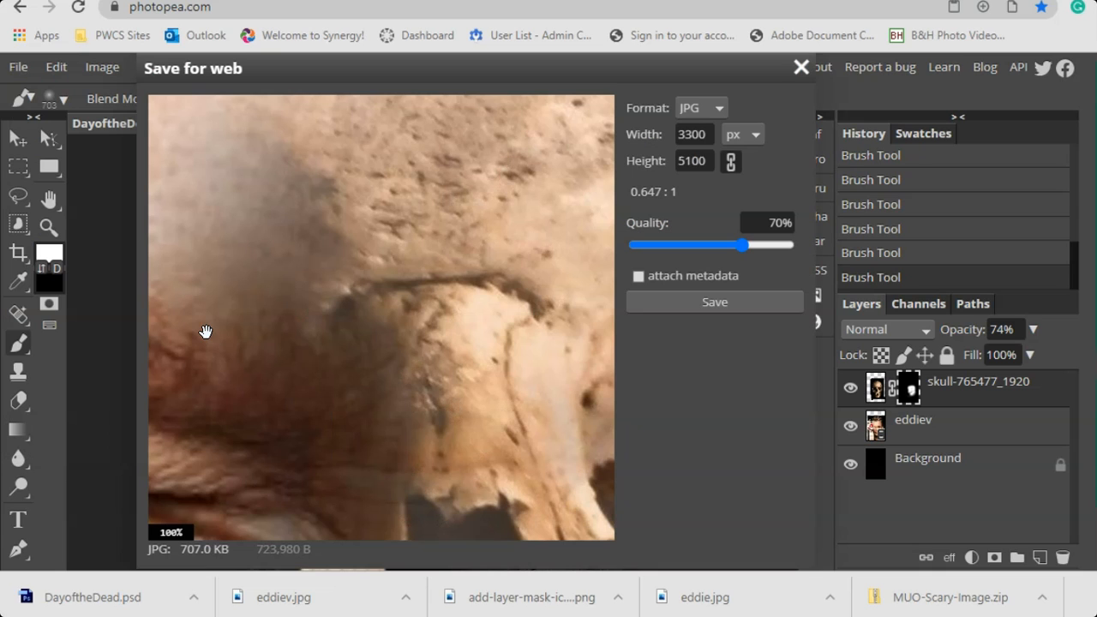
click(709, 302)
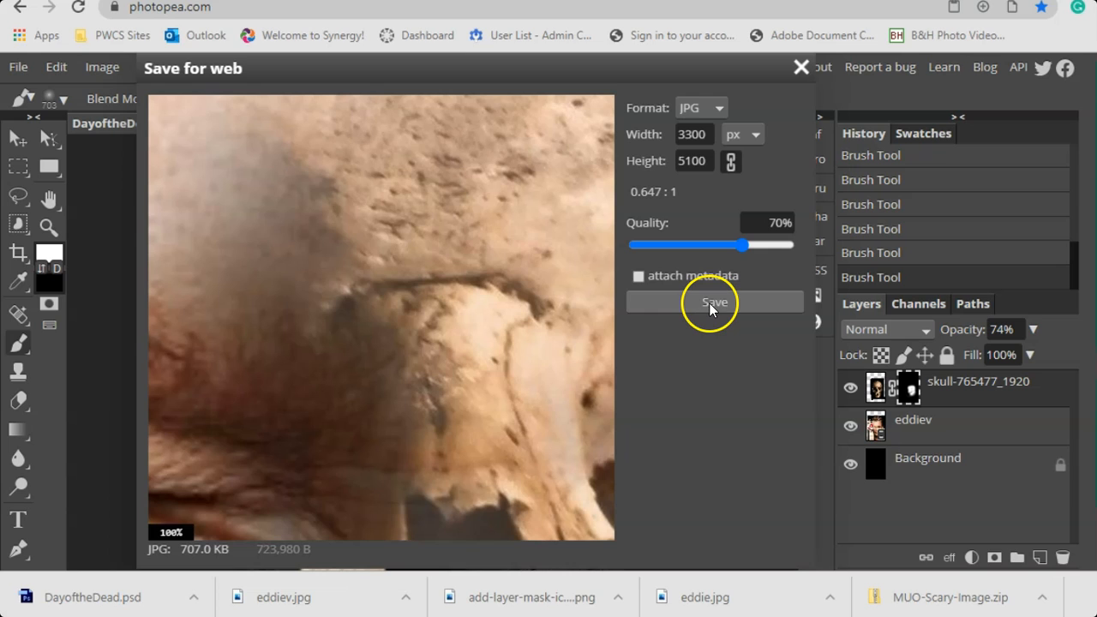